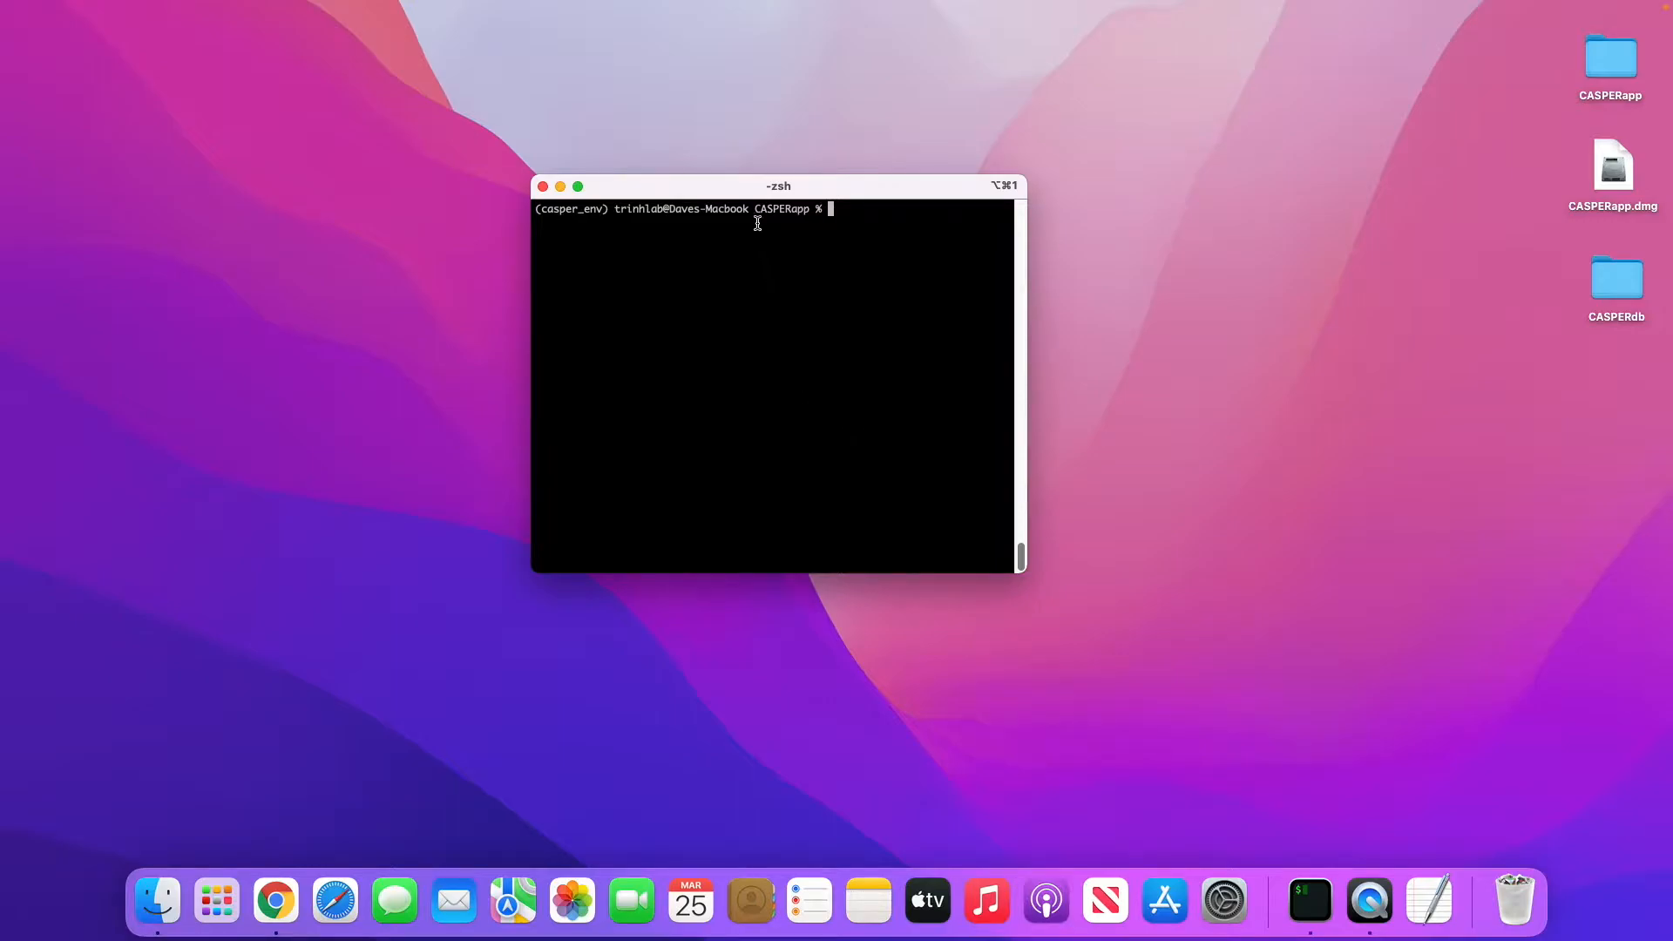
Launch CASPER from the CASPERapp directory in the terminal by running python main.py
{"action": "left_click_drag", "start_coordinate": [754, 210], "coordinate": [810, 213]}
{"action": "triple_click", "coordinate": [925, 541]}
{"action": "left_click", "coordinate": [937, 499]}
{"action": "type", "text": "python main.py"}
{"action": "key", "text": "Return"}
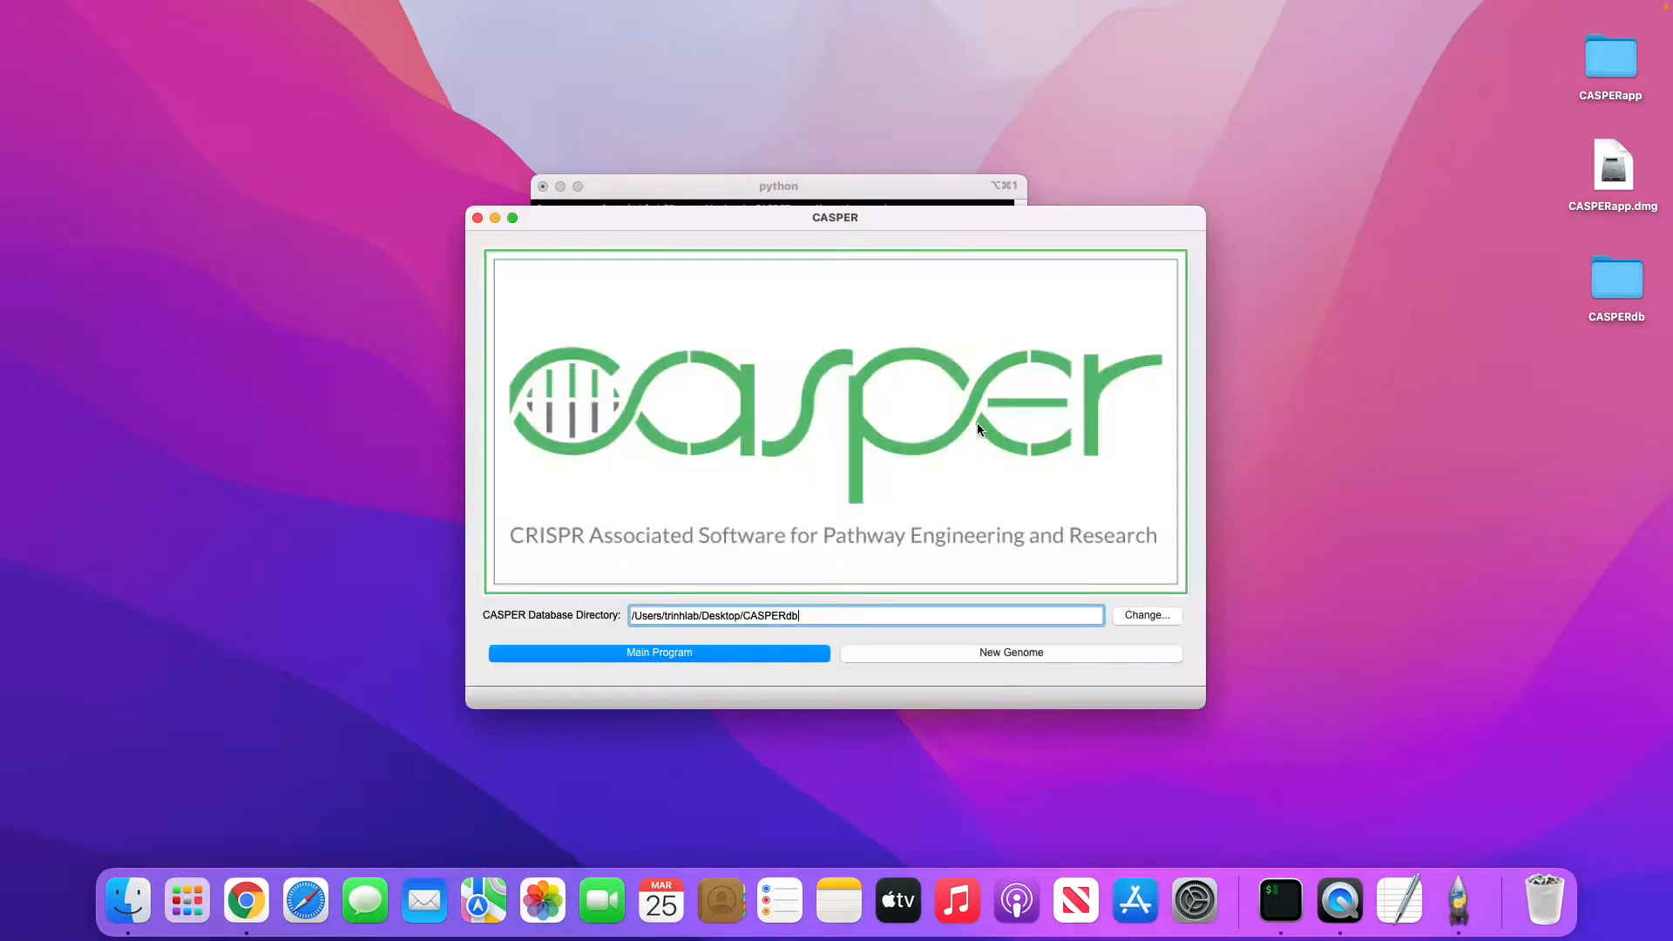
Open the New Genome form, review the available endonucleases, and exit to the main program
{"action": "left_click", "coordinate": [975, 654]}
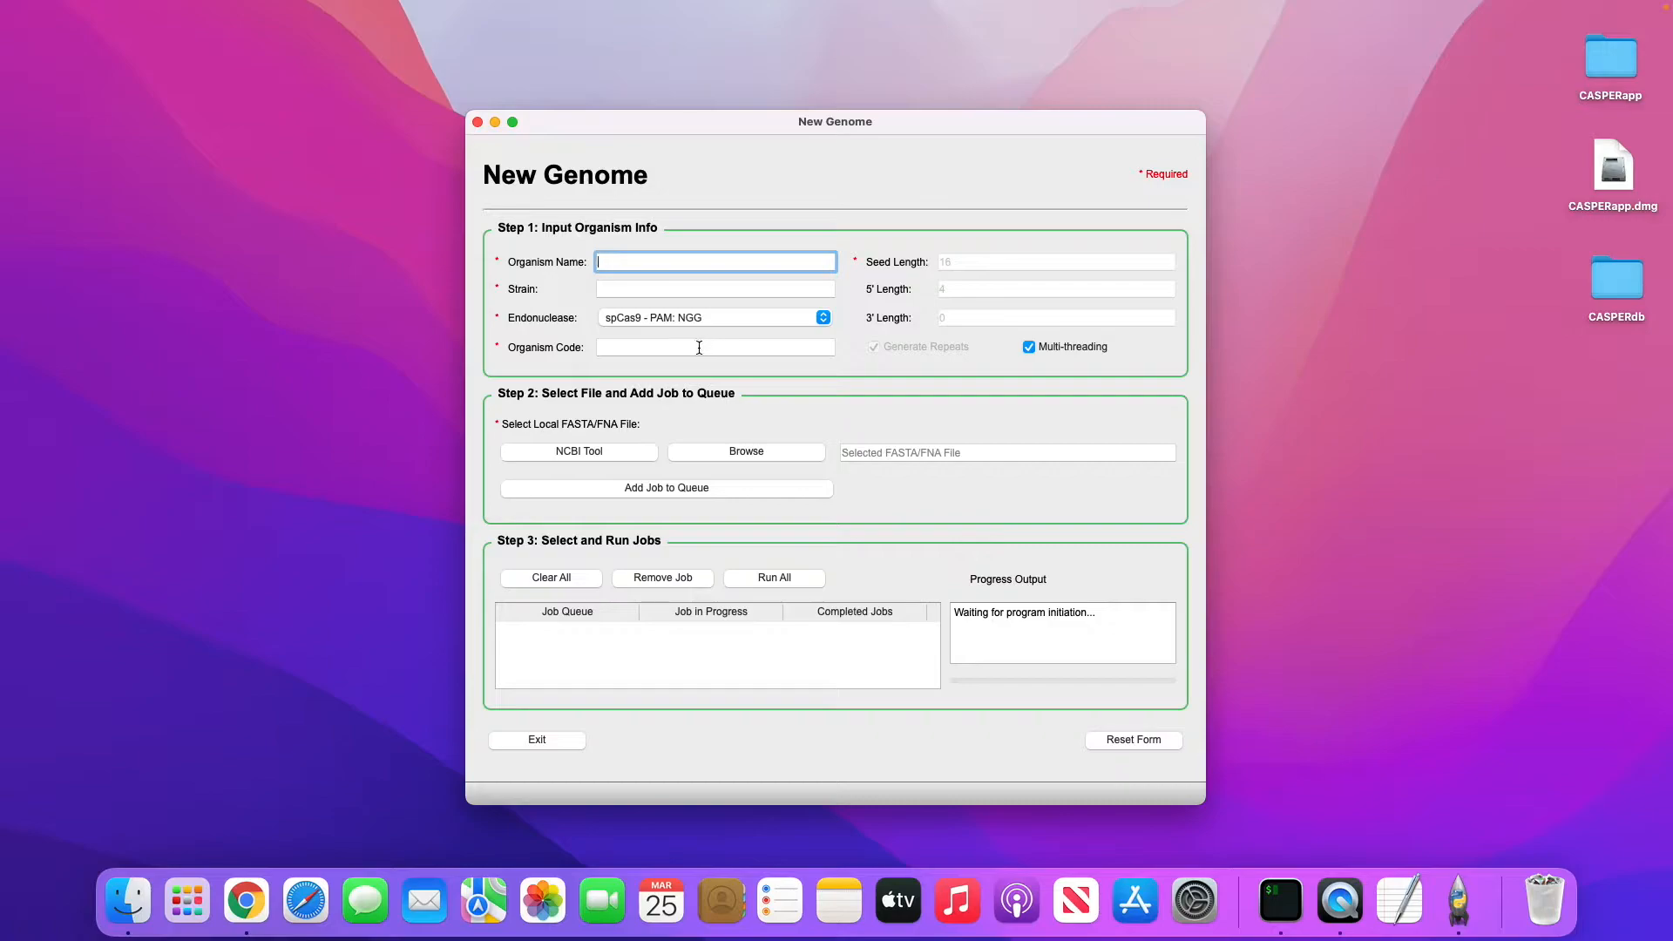
{"action": "left_click", "coordinate": [608, 321]}
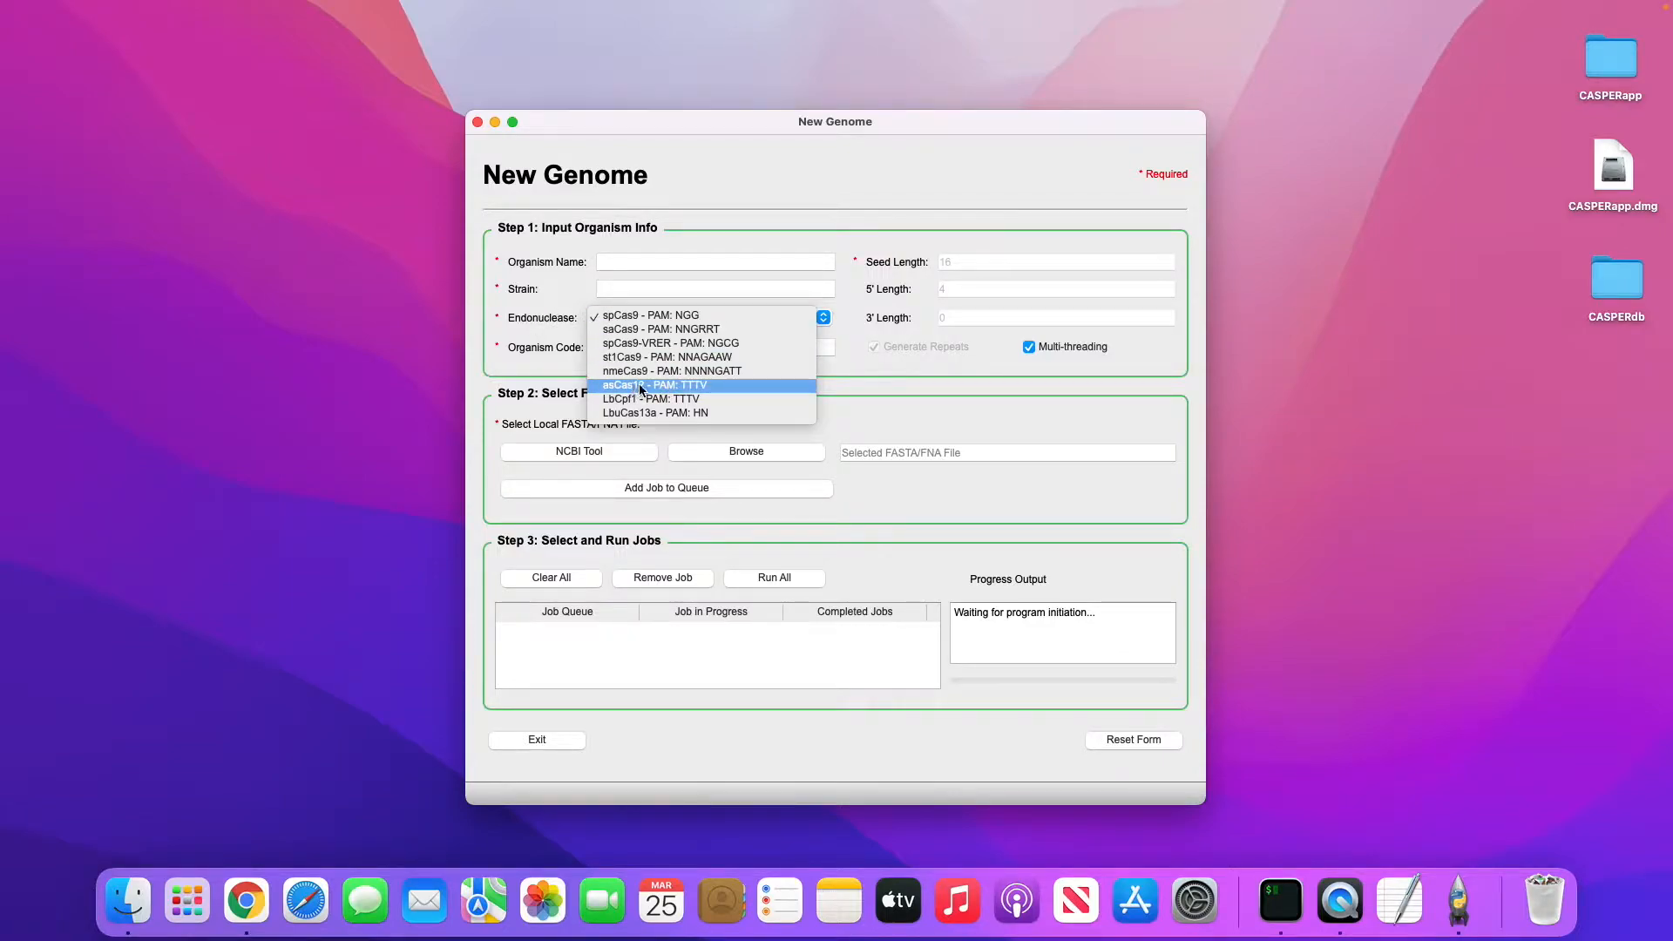
{"action": "left_click", "coordinate": [549, 319]}
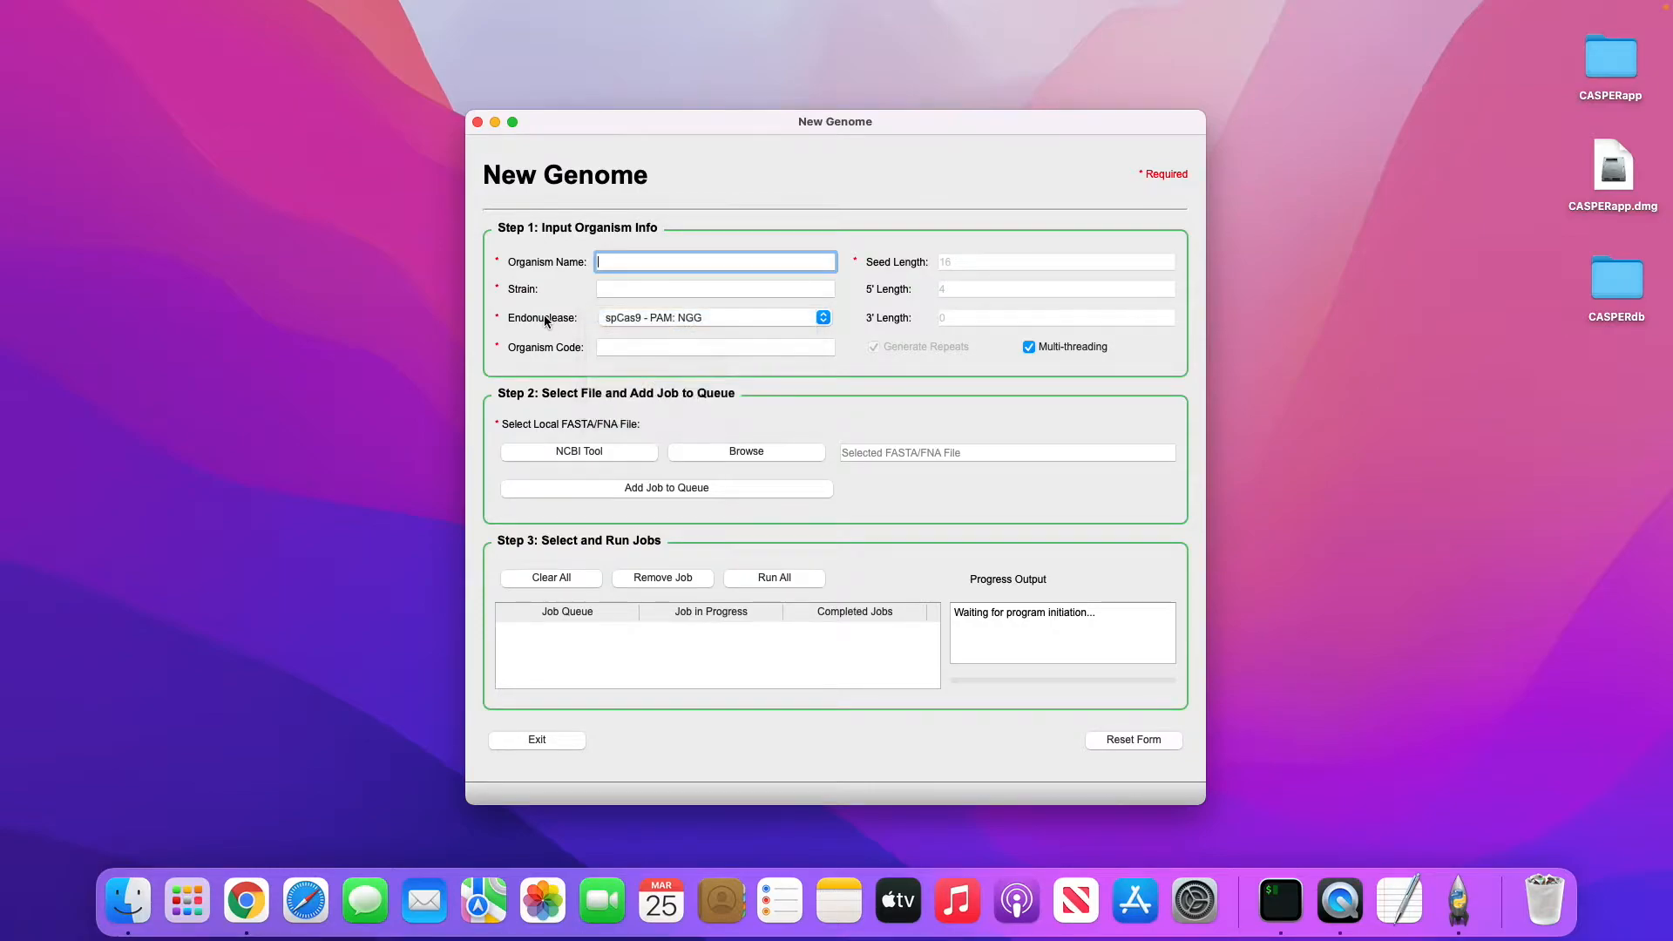
{"action": "left_click", "coordinate": [573, 739]}
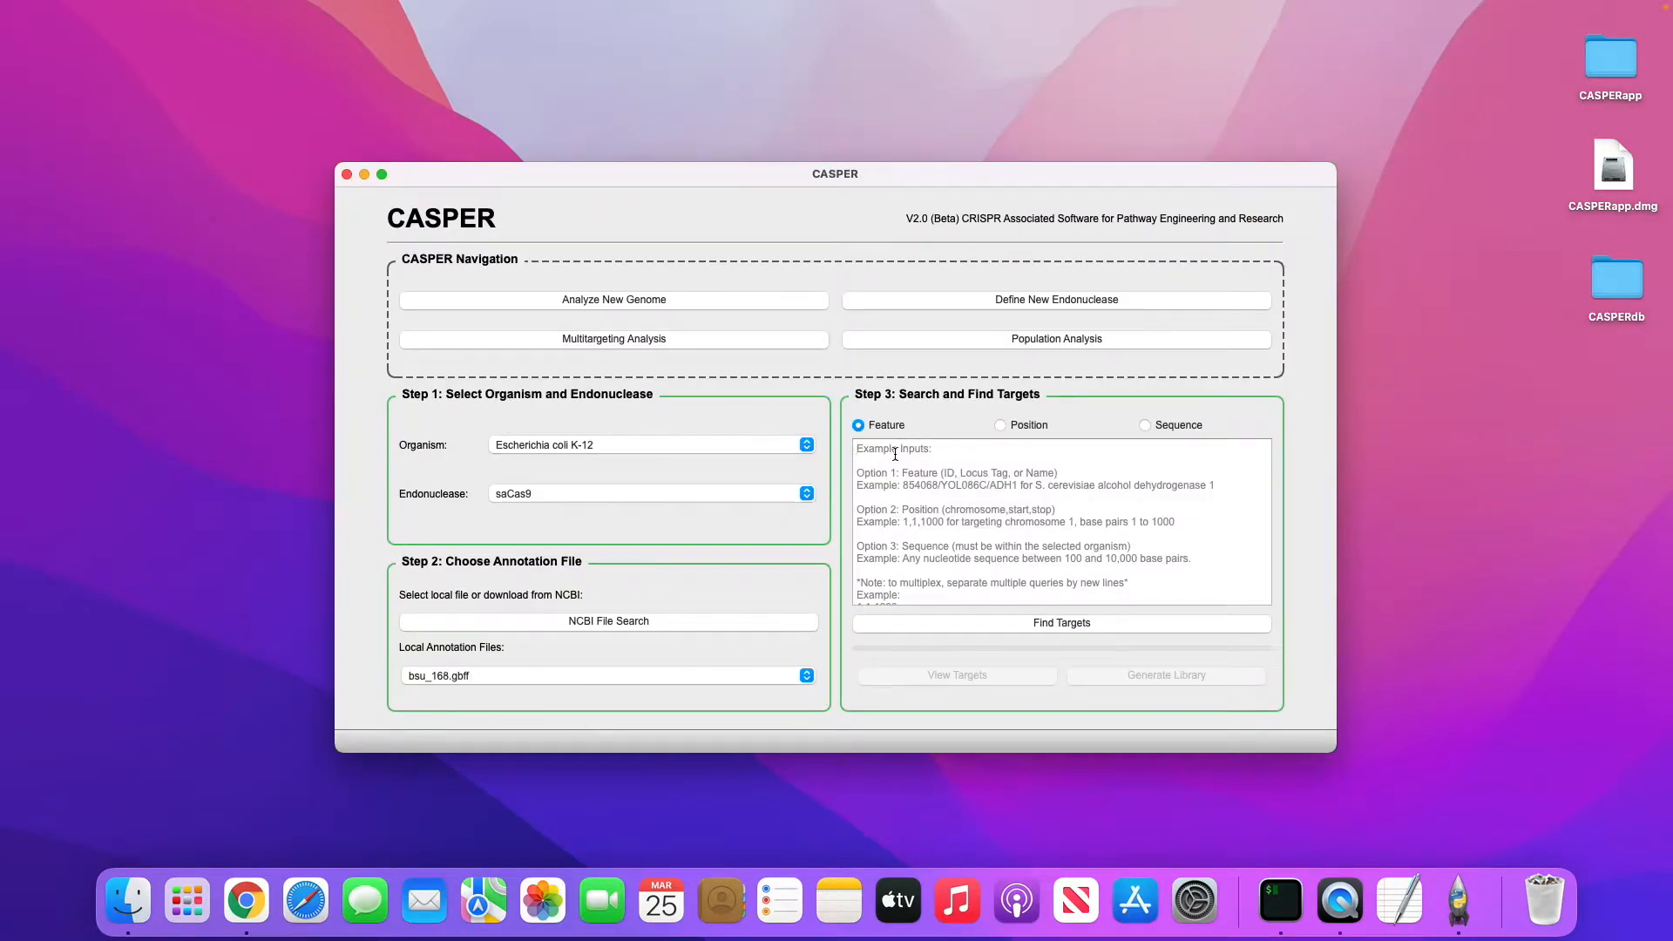
Start a new endonuclease definition with organism Escherichia coli, abbreviation myCas and CRISPR type I-E
{"action": "left_click", "coordinate": [1047, 301]}
{"action": "left_click_drag", "start_coordinate": [865, 172], "coordinate": [842, 127]}
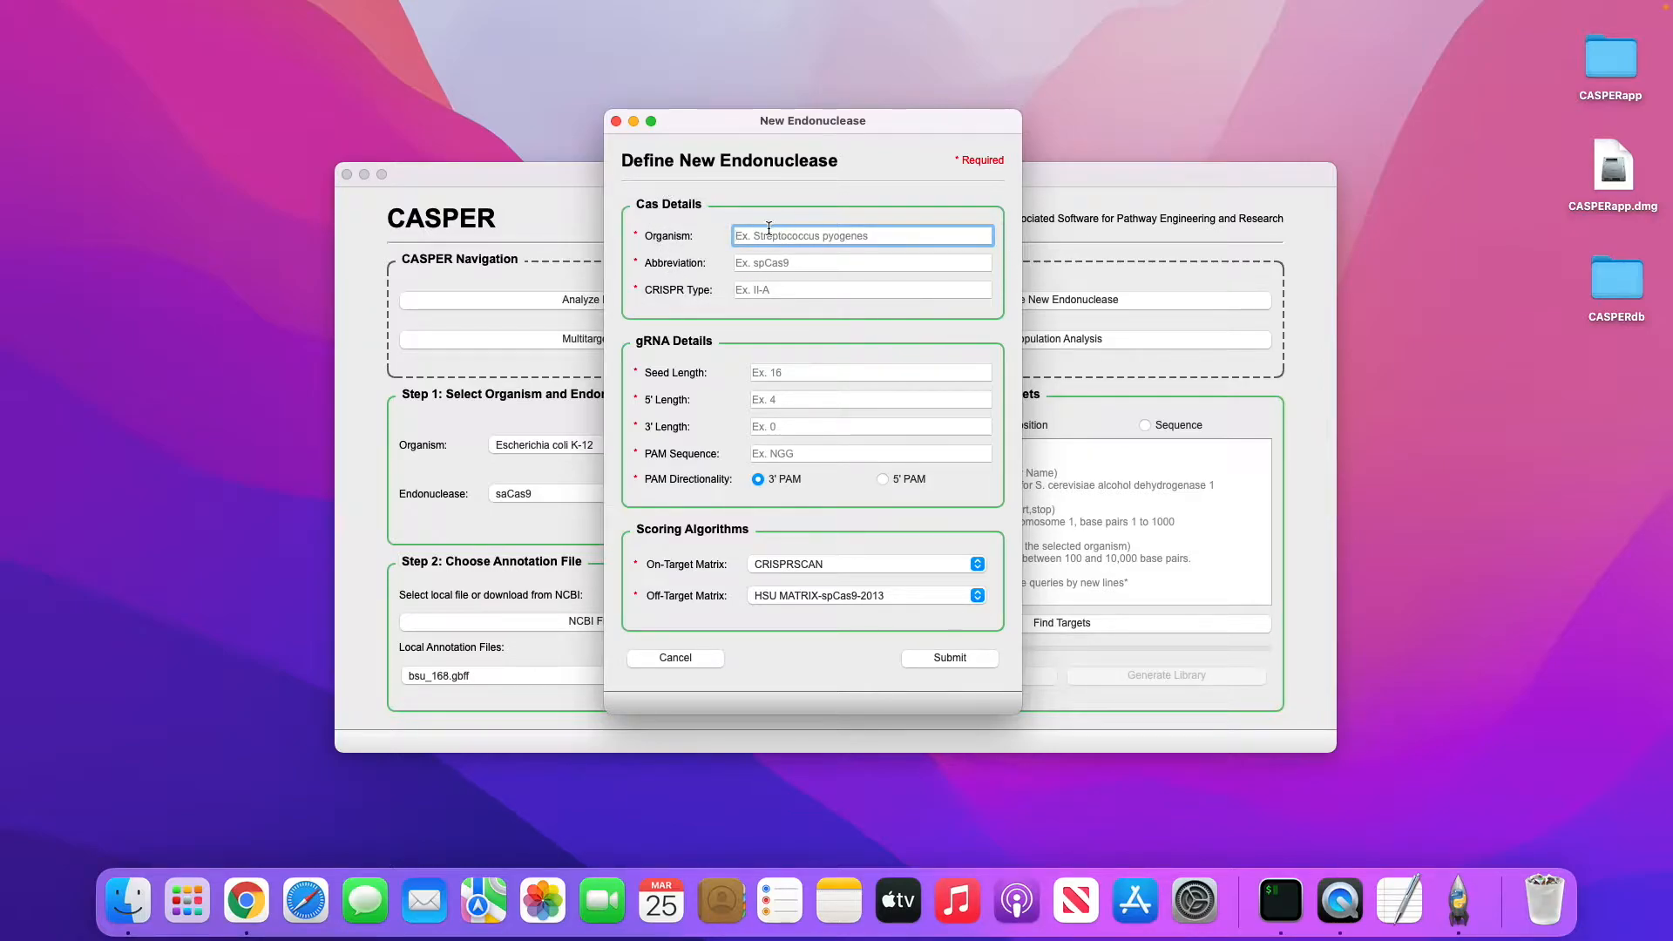
{"action": "left_click", "coordinate": [777, 263]}
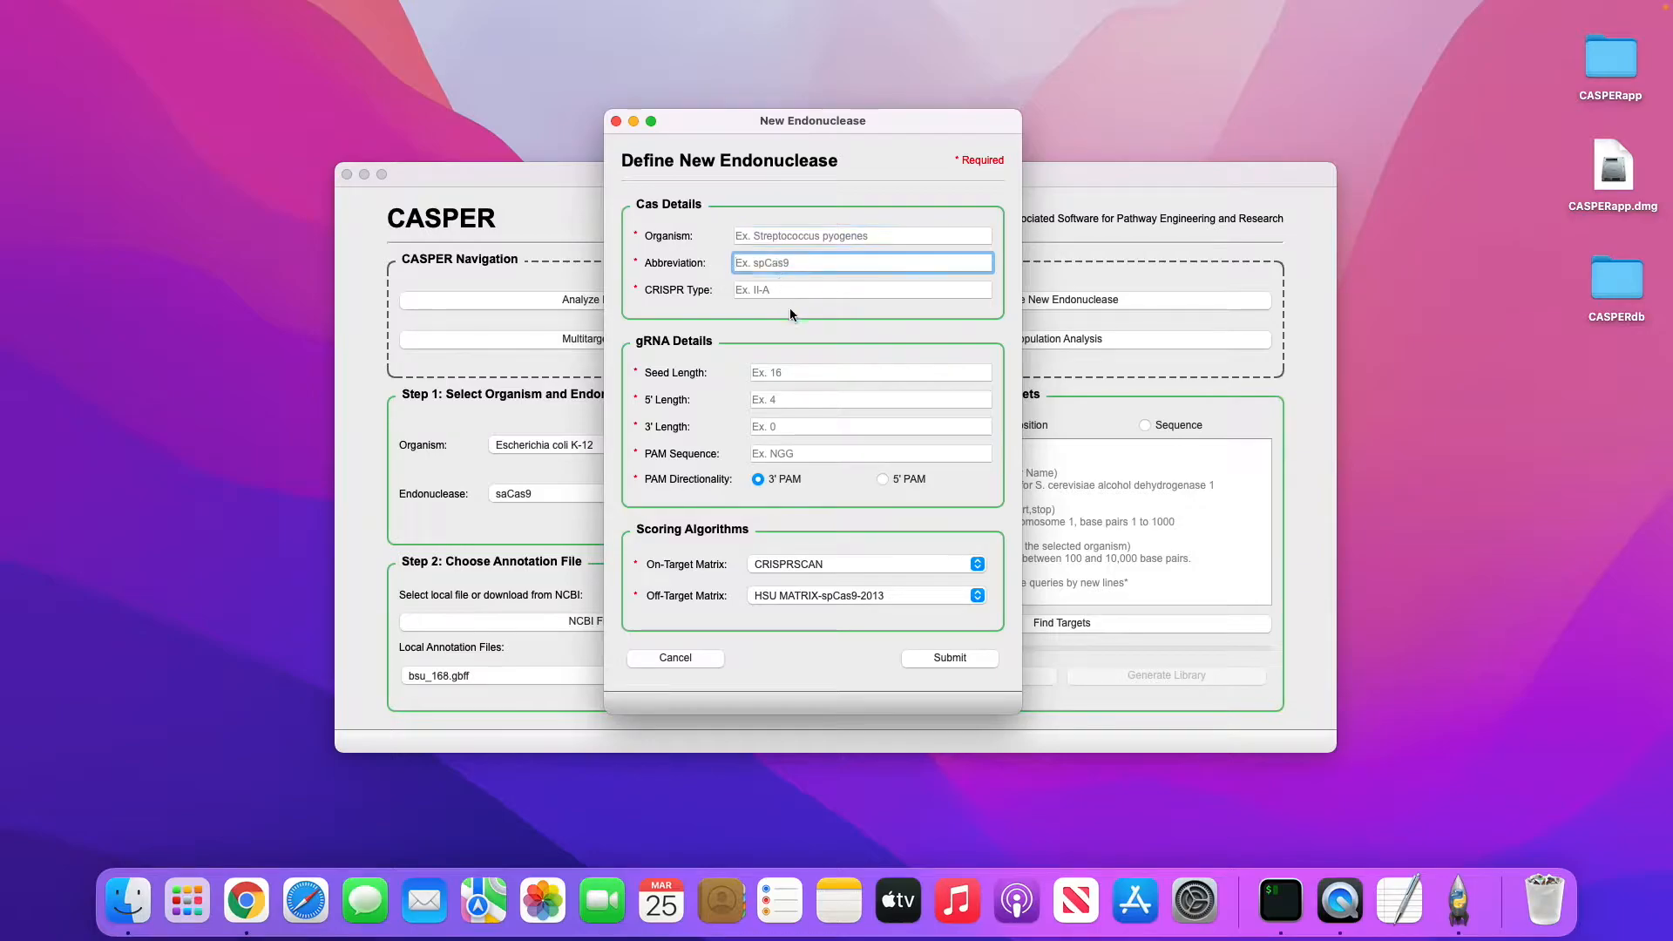
{"action": "left_click", "coordinate": [788, 297]}
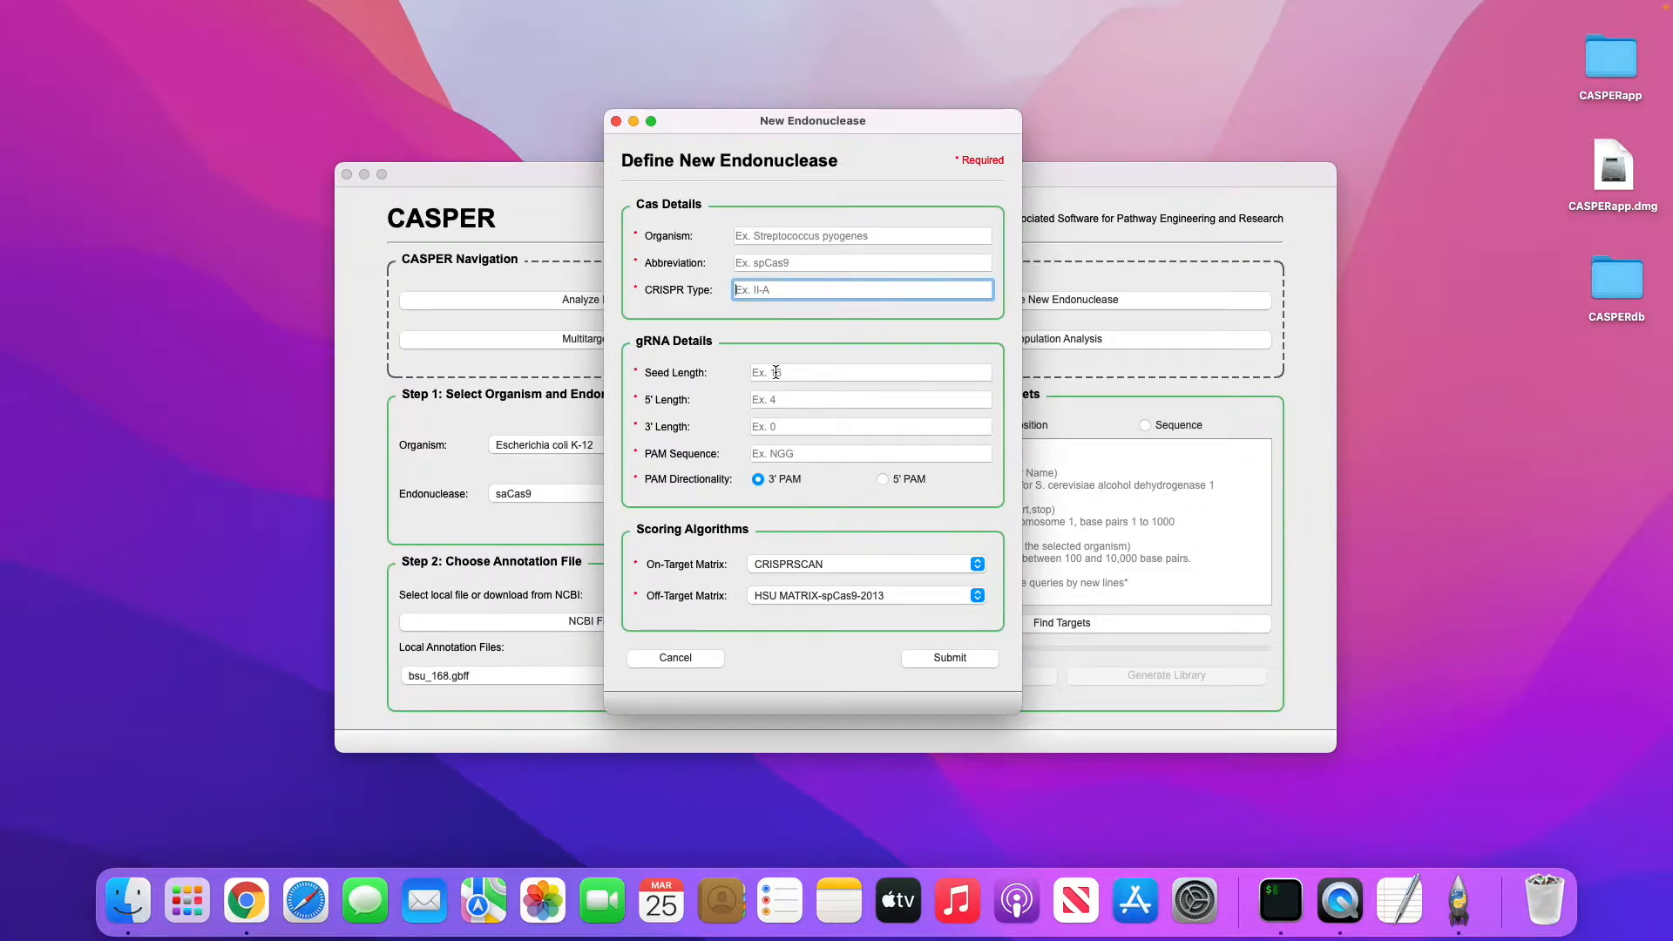
{"action": "left_click", "coordinate": [772, 237]}
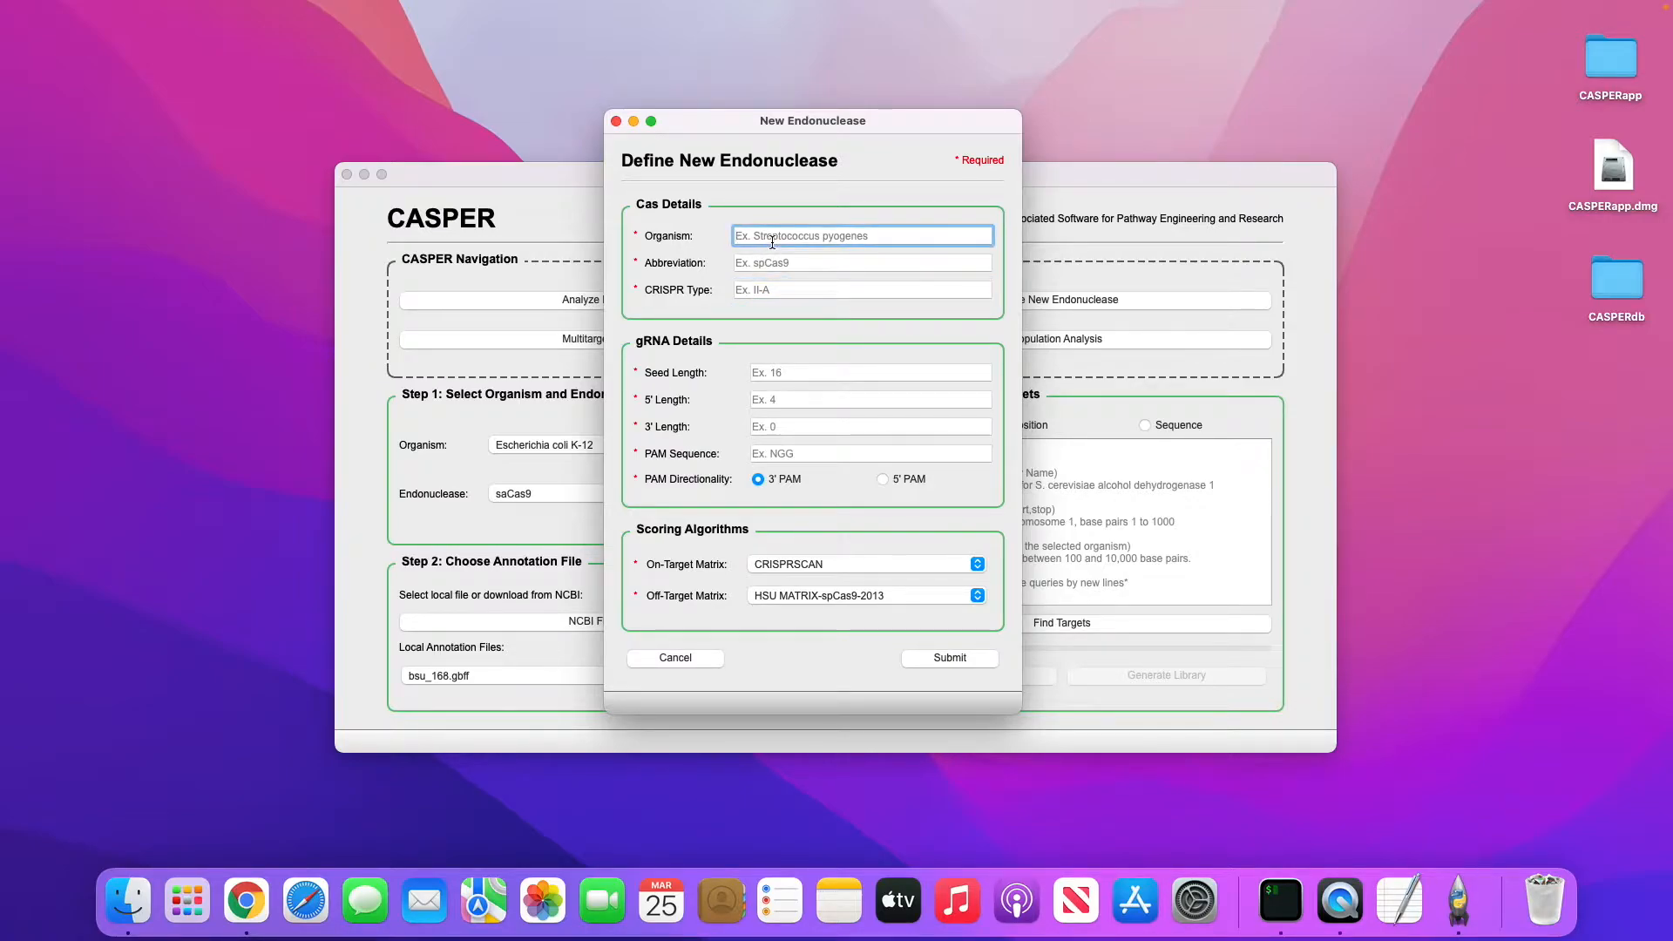
{"action": "type", "text": "Escherichia coli"}
{"action": "key", "text": "Tab"}
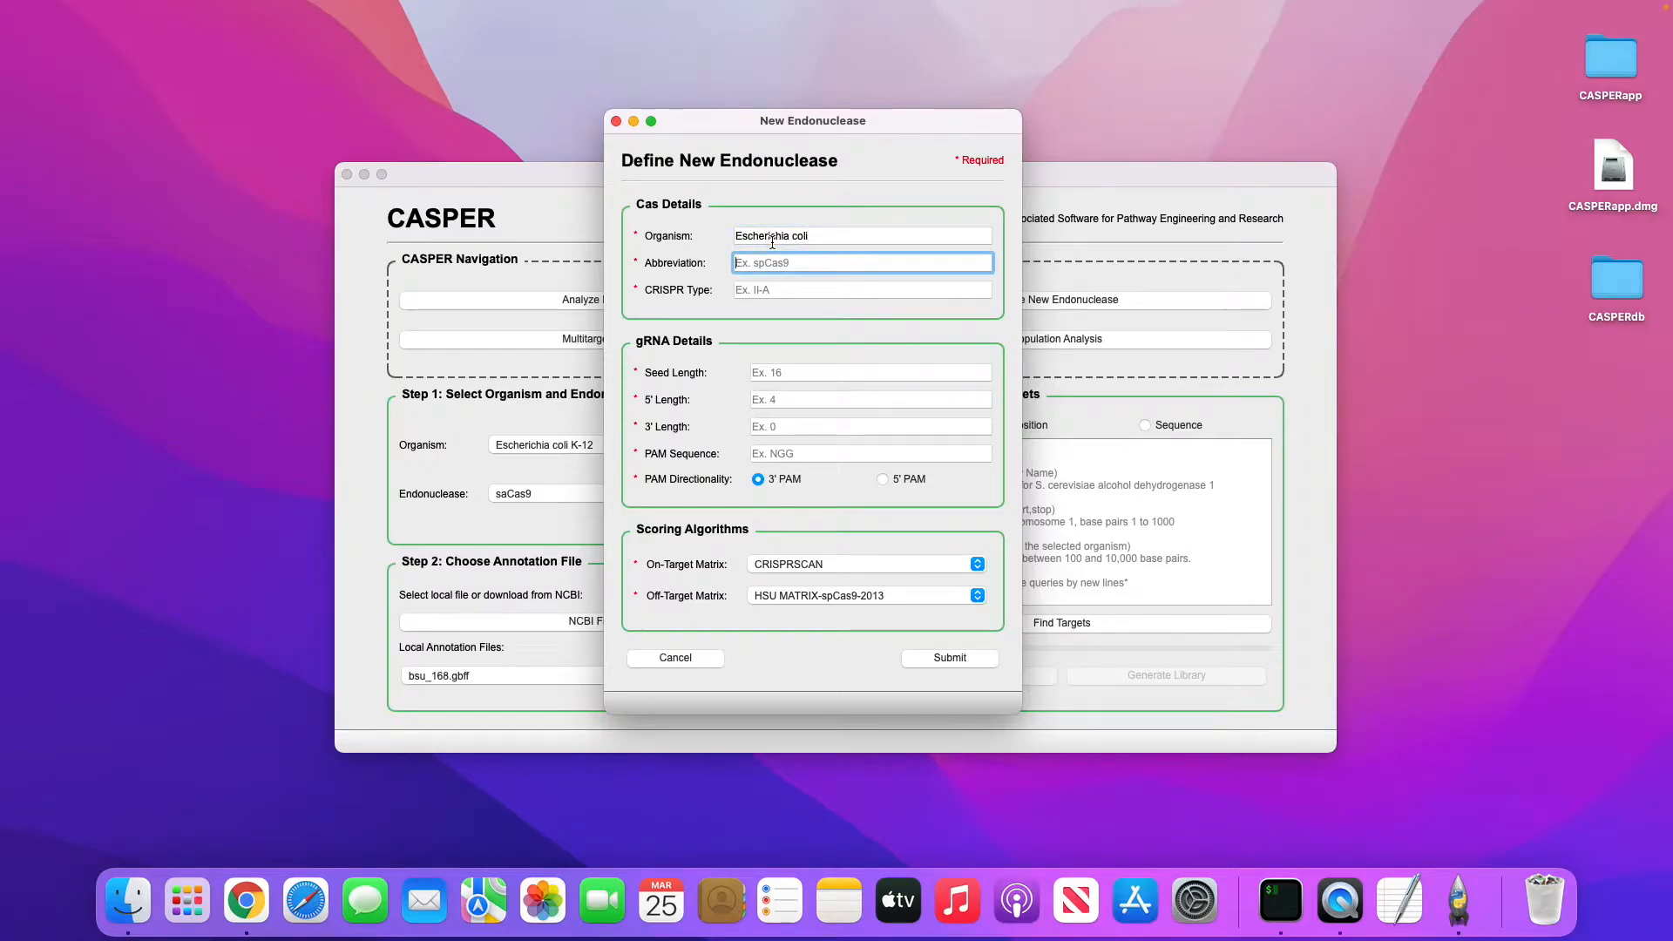
{"action": "type", "text": "myCas"}
{"action": "key", "text": "Tab"}
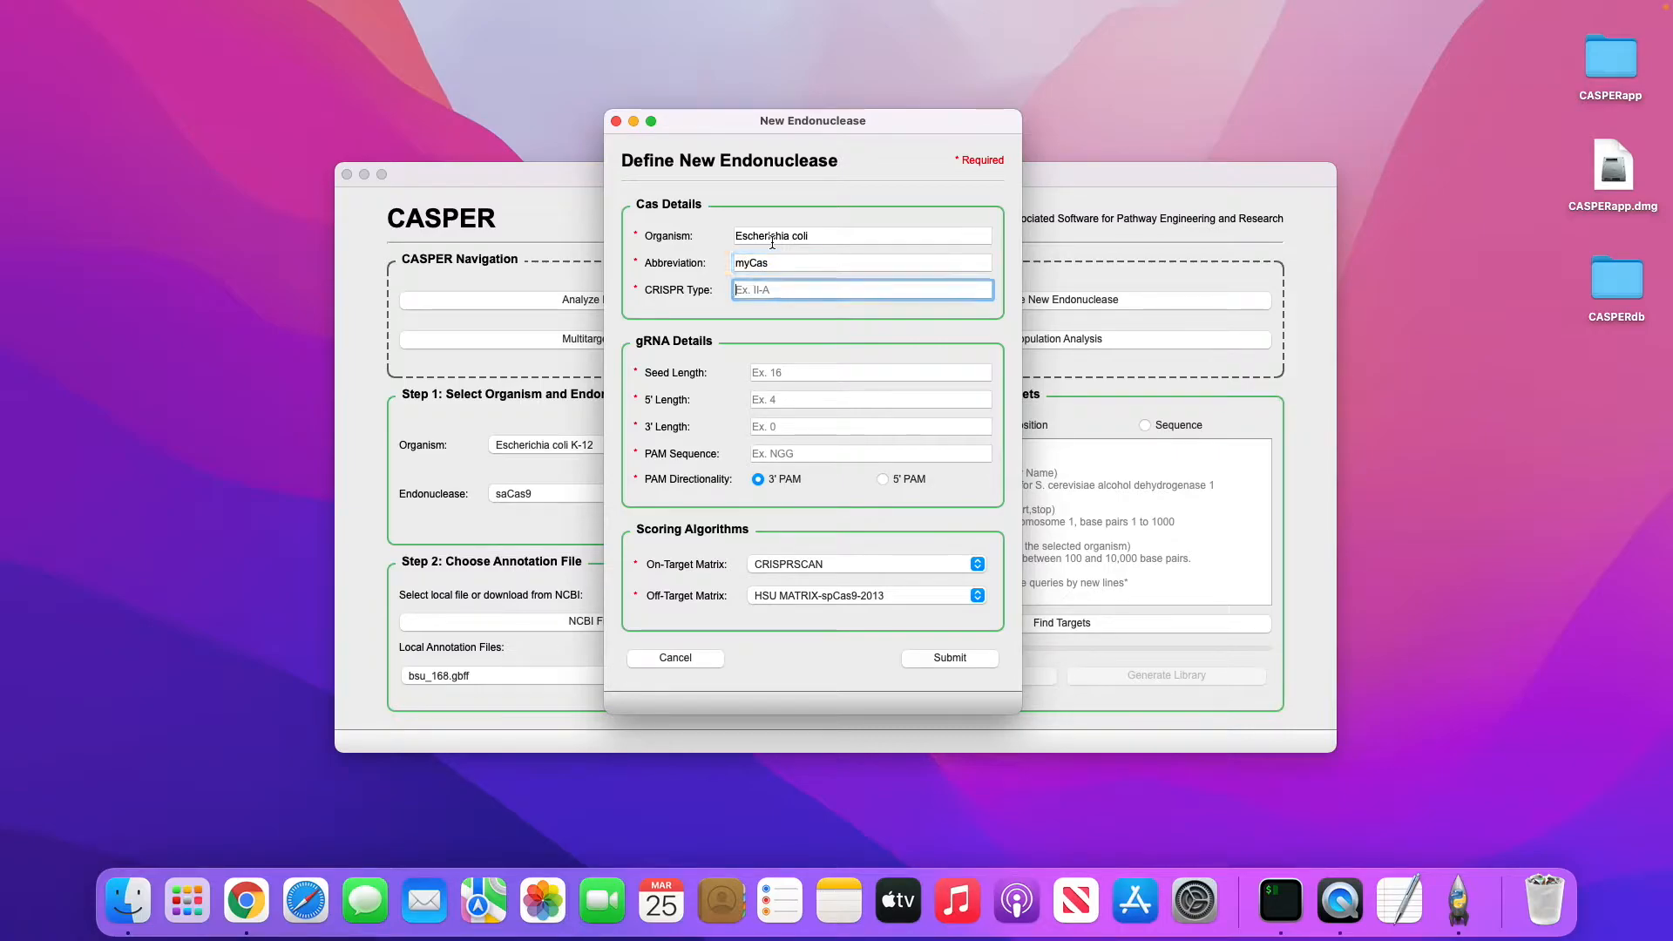
{"action": "type", "text": "I-E"}
{"action": "key", "text": "Tab"}
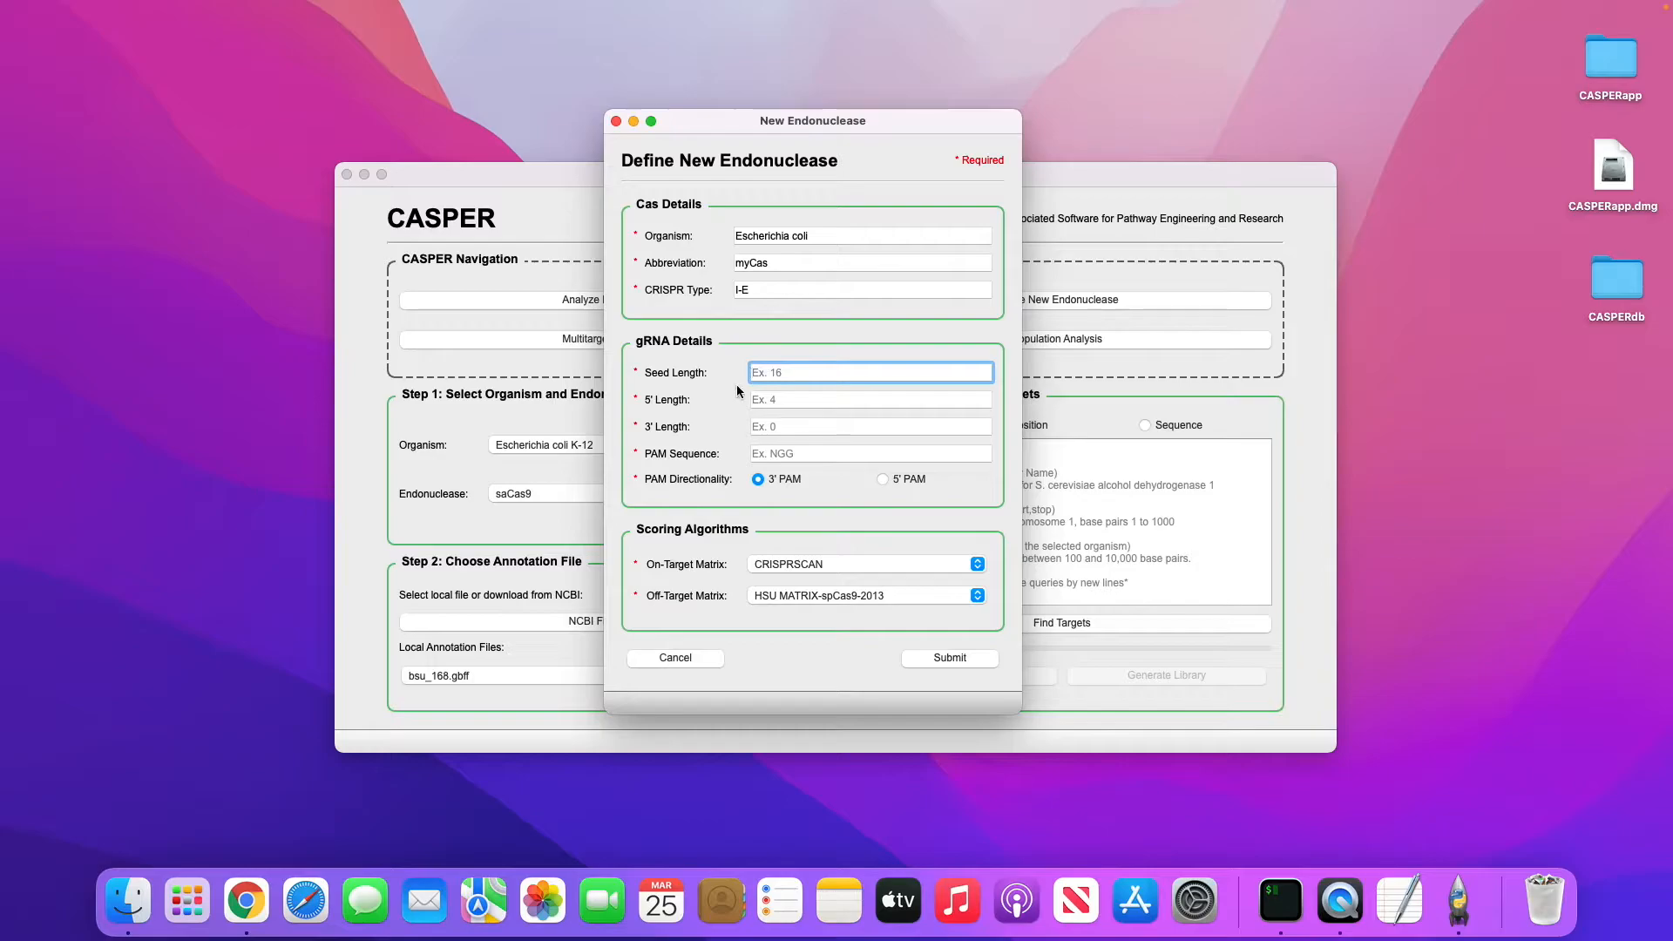
Check the explanations of the gRNA detail fields and set the new endonuclease's seed length to 16
{"action": "mouse_move", "coordinate": [694, 374]}
{"action": "mouse_move", "coordinate": [673, 403]}
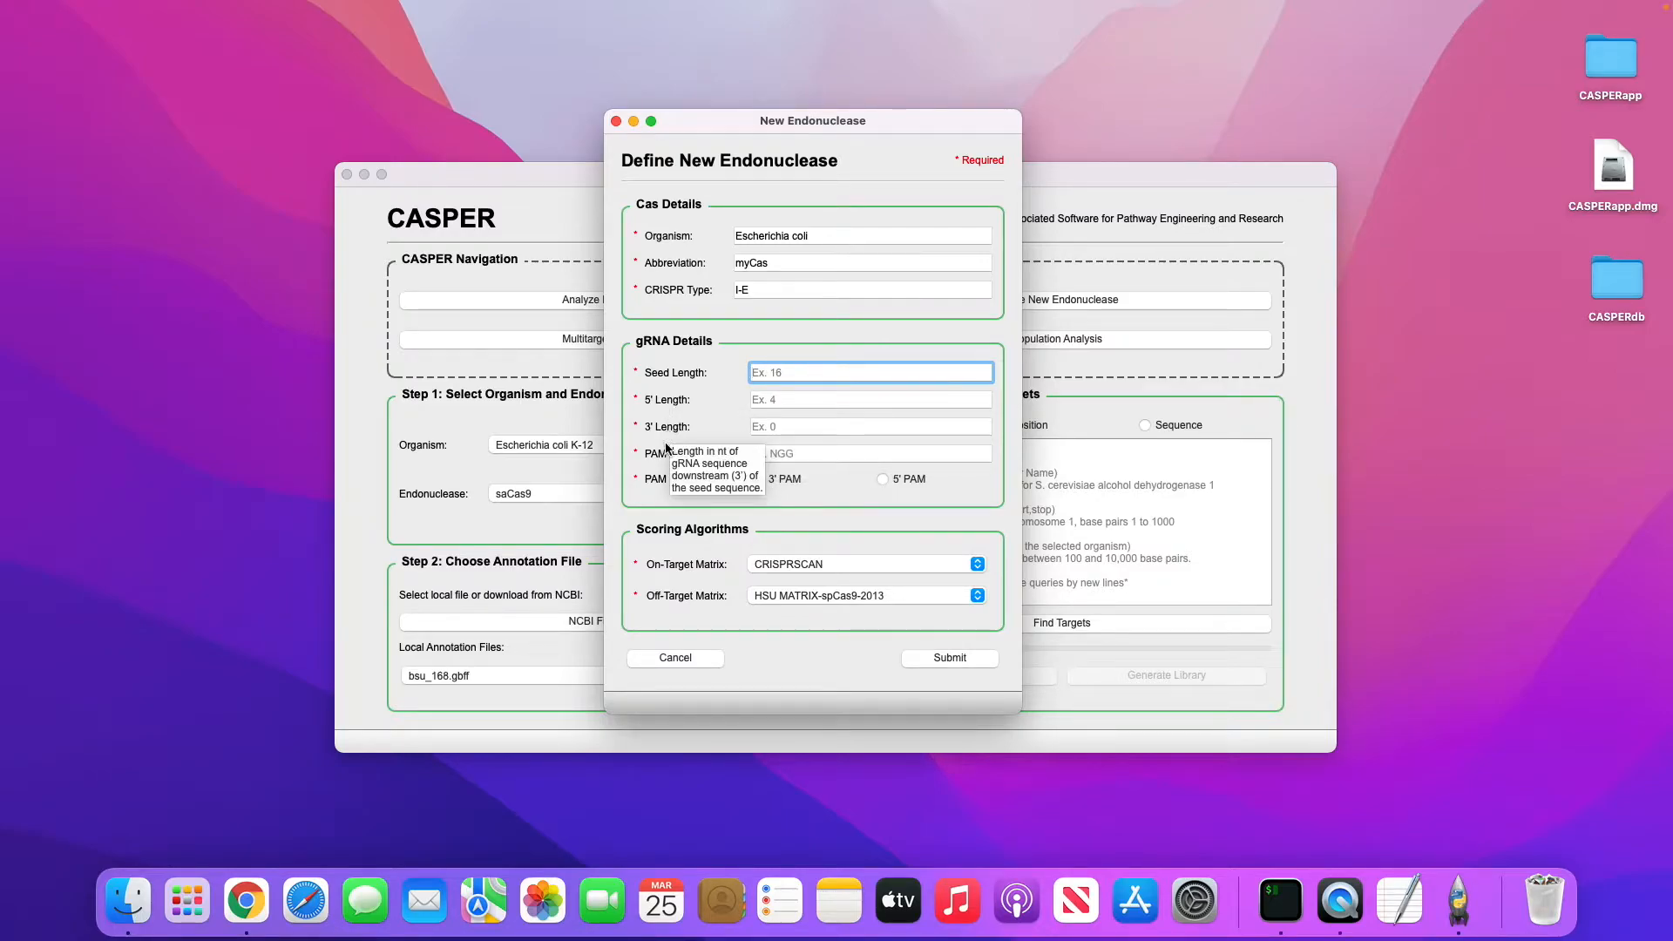
{"action": "mouse_move", "coordinate": [667, 457]}
{"action": "mouse_move", "coordinate": [679, 491]}
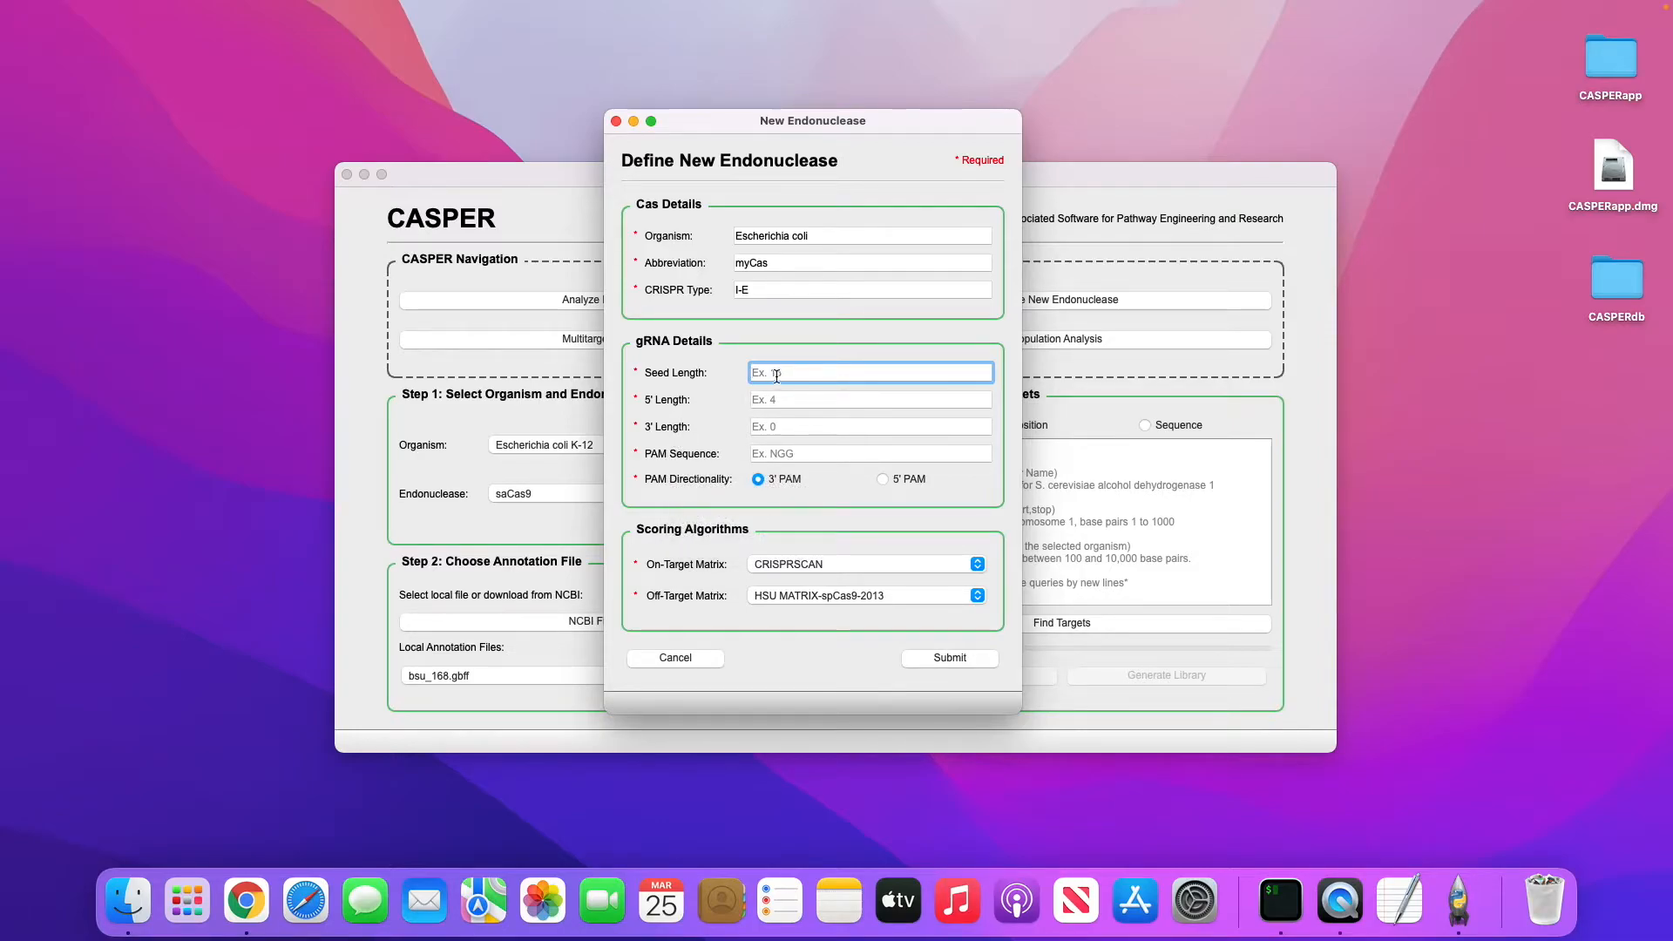
{"action": "type", "text": "6"}
{"action": "left_click", "coordinate": [777, 398]}
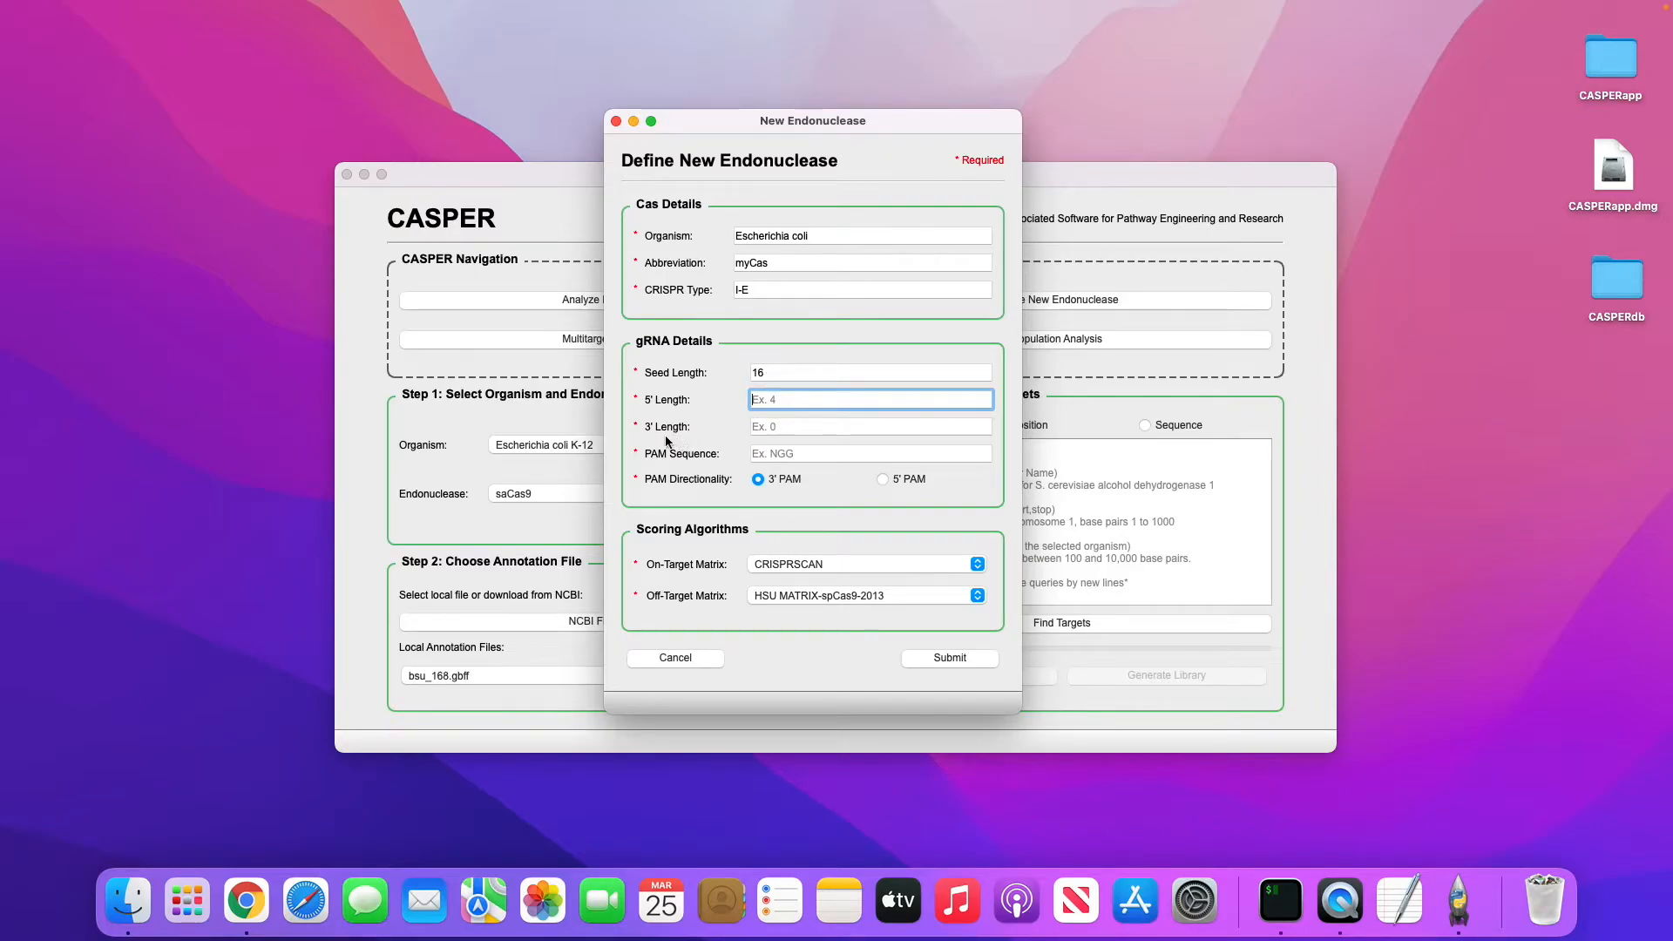
Set the gRNA 5' length to 8 and the 3' length to 0 for the new endonuclease
{"action": "left_click", "coordinate": [771, 375]}
{"action": "left_click", "coordinate": [775, 396]}
{"action": "type", "text": "8"}
{"action": "left_click", "coordinate": [767, 377]}
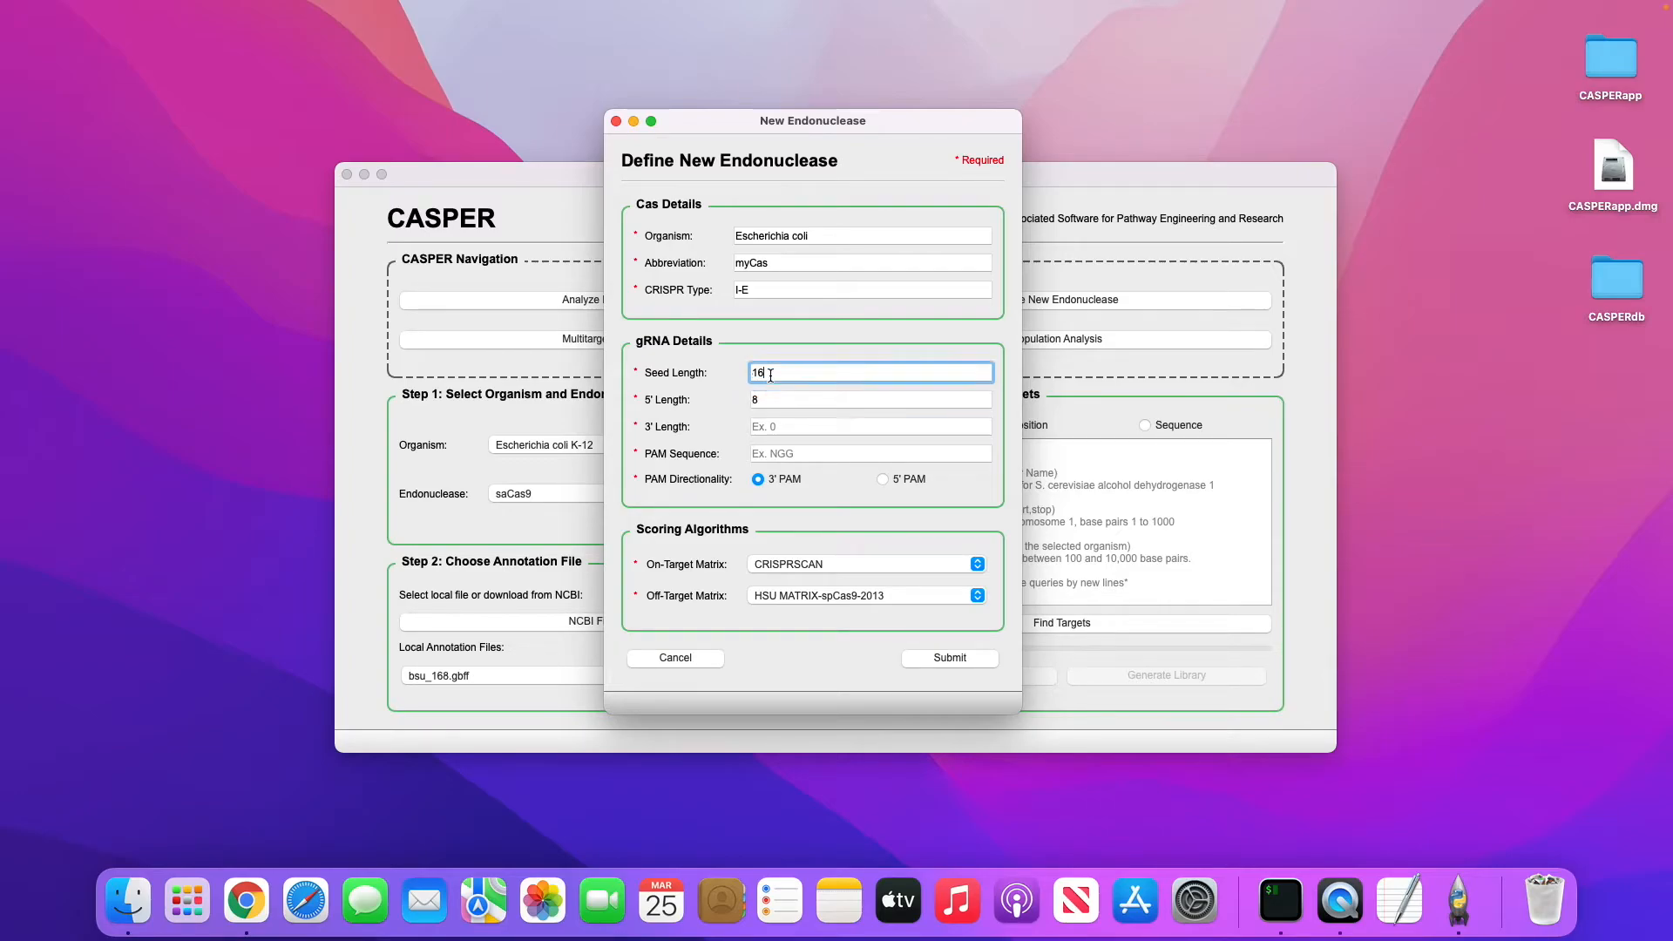
{"action": "left_click", "coordinate": [781, 399]}
{"action": "left_click_drag", "start_coordinate": [781, 399], "coordinate": [747, 403]}
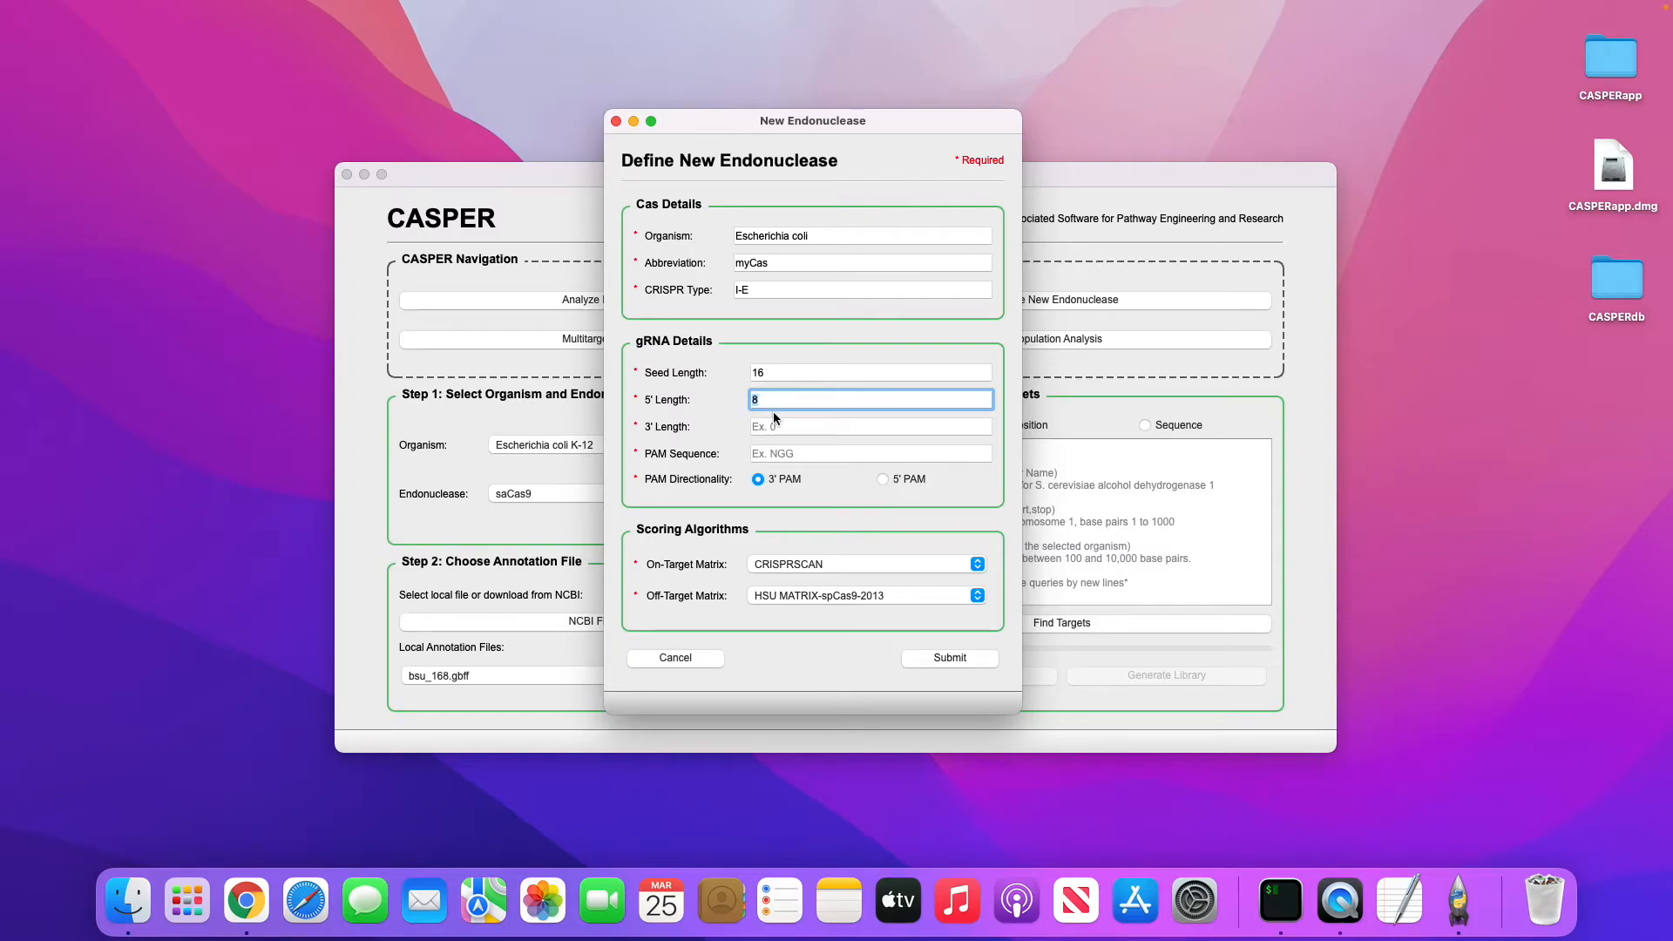
{"action": "left_click", "coordinate": [789, 427]}
{"action": "type", "text": "0"}
Enter the PAM sequence NNNGG, check the on-target and off-target matrix options, and submit the endonuclease definition
{"action": "left_click", "coordinate": [790, 452]}
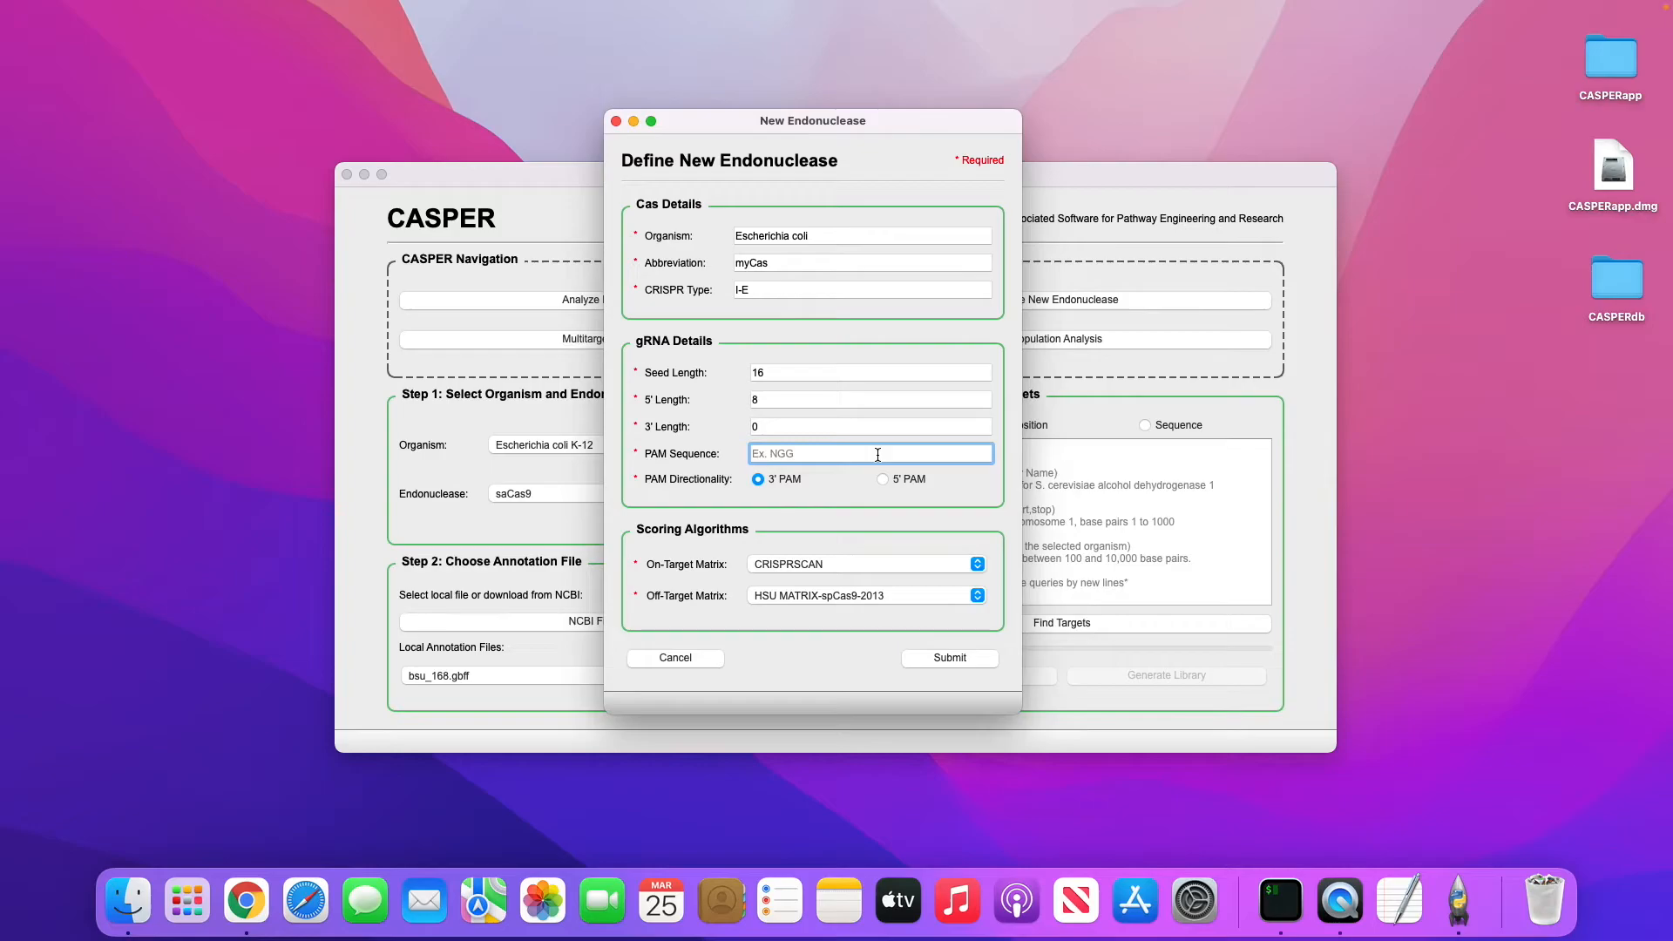
{"action": "type", "text": "NNNGG"}
{"action": "left_click", "coordinate": [834, 566]}
{"action": "left_click", "coordinate": [717, 593]}
{"action": "left_click", "coordinate": [766, 593]}
{"action": "left_click", "coordinate": [681, 595]}
{"action": "left_click", "coordinate": [943, 656]}
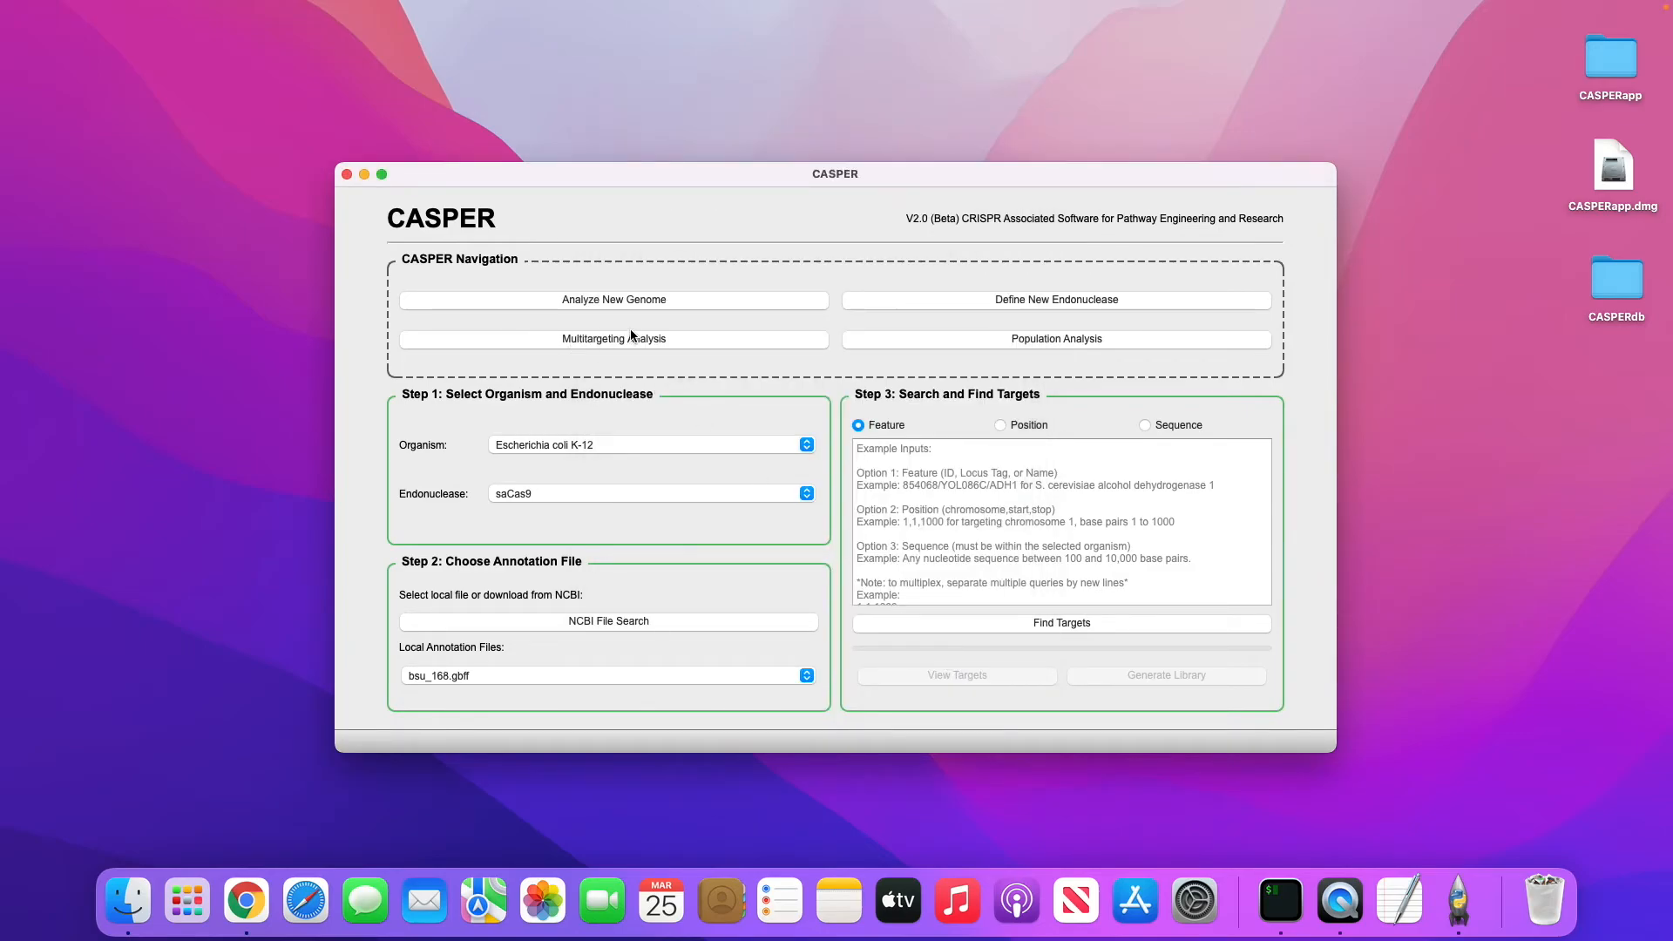
Open the new genome analysis form and choose the endonuclease myCas - PAM: NNNGG
{"action": "left_click", "coordinate": [625, 305]}
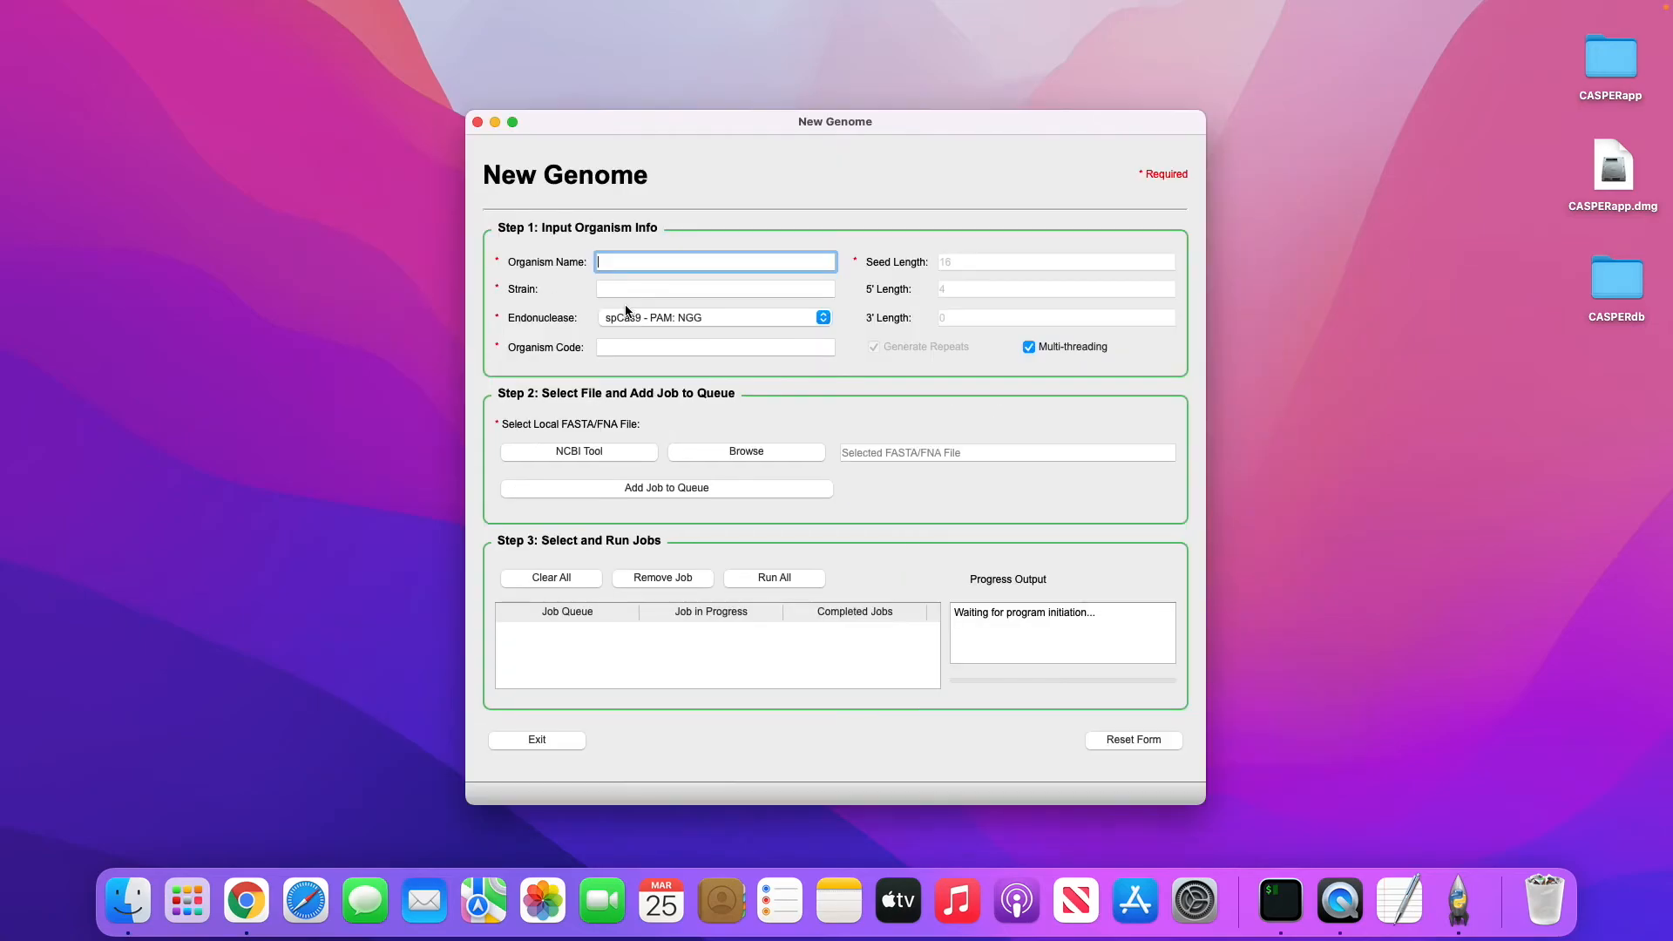
{"action": "left_click", "coordinate": [649, 319]}
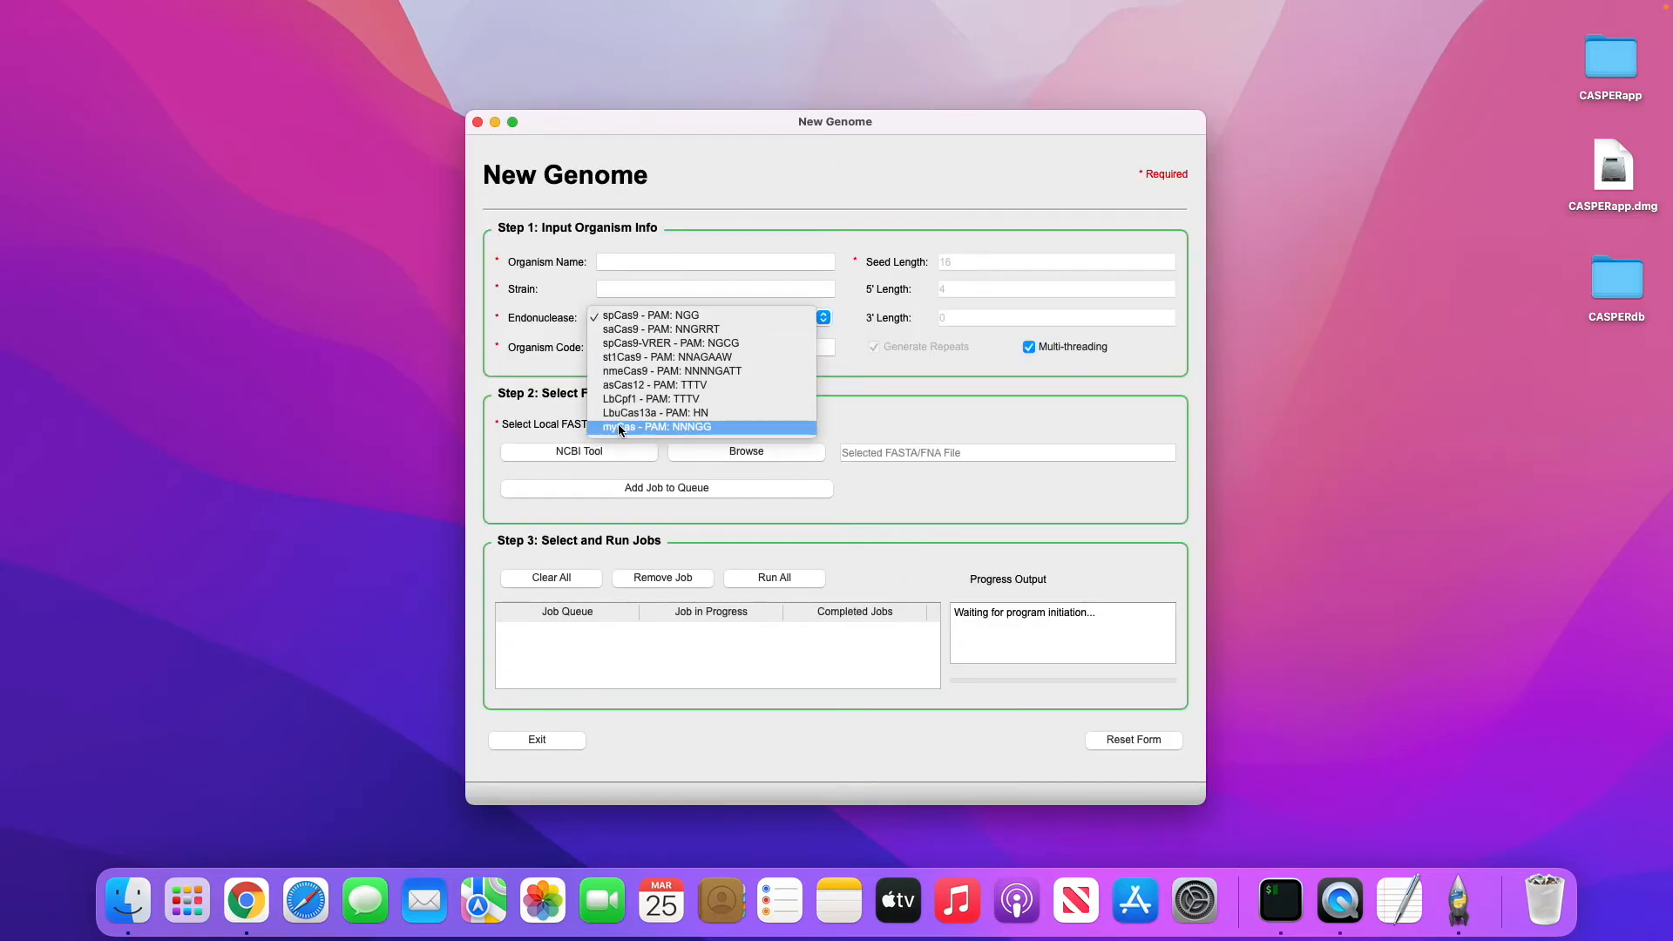
{"action": "left_click", "coordinate": [640, 413]}
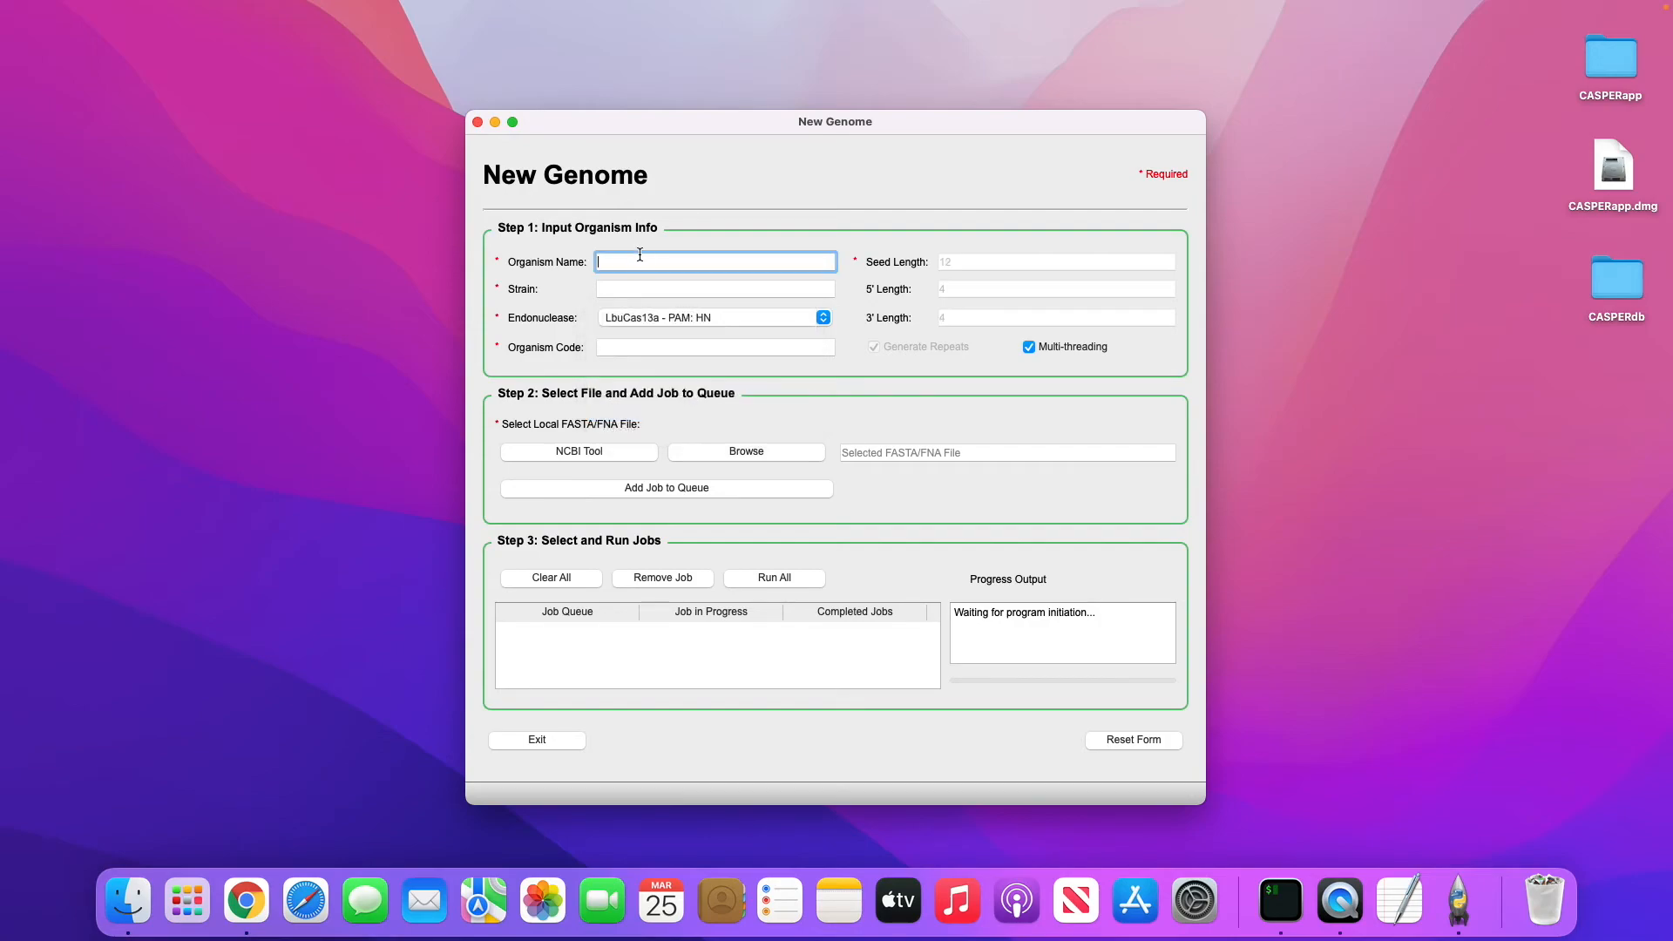
{"action": "left_click", "coordinate": [662, 318]}
{"action": "left_click", "coordinate": [669, 335]}
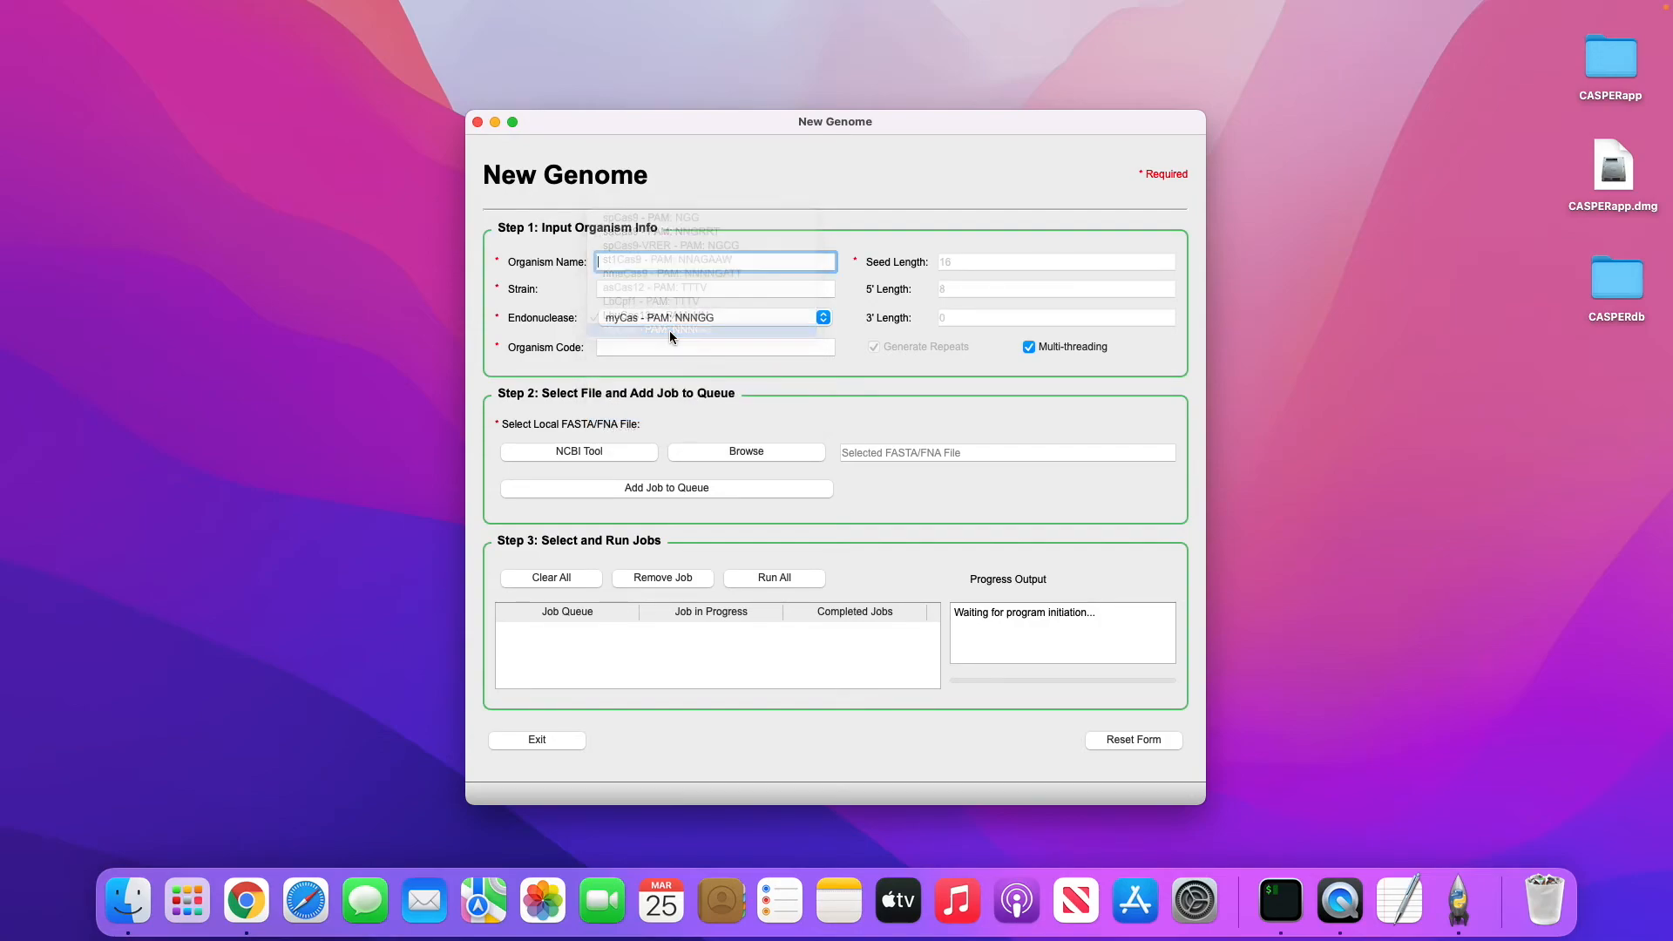
Fill in the organism information with name Escherichia coli, strain K-12 and organism code ecoli_k12
{"action": "type", "text": "Esc"}
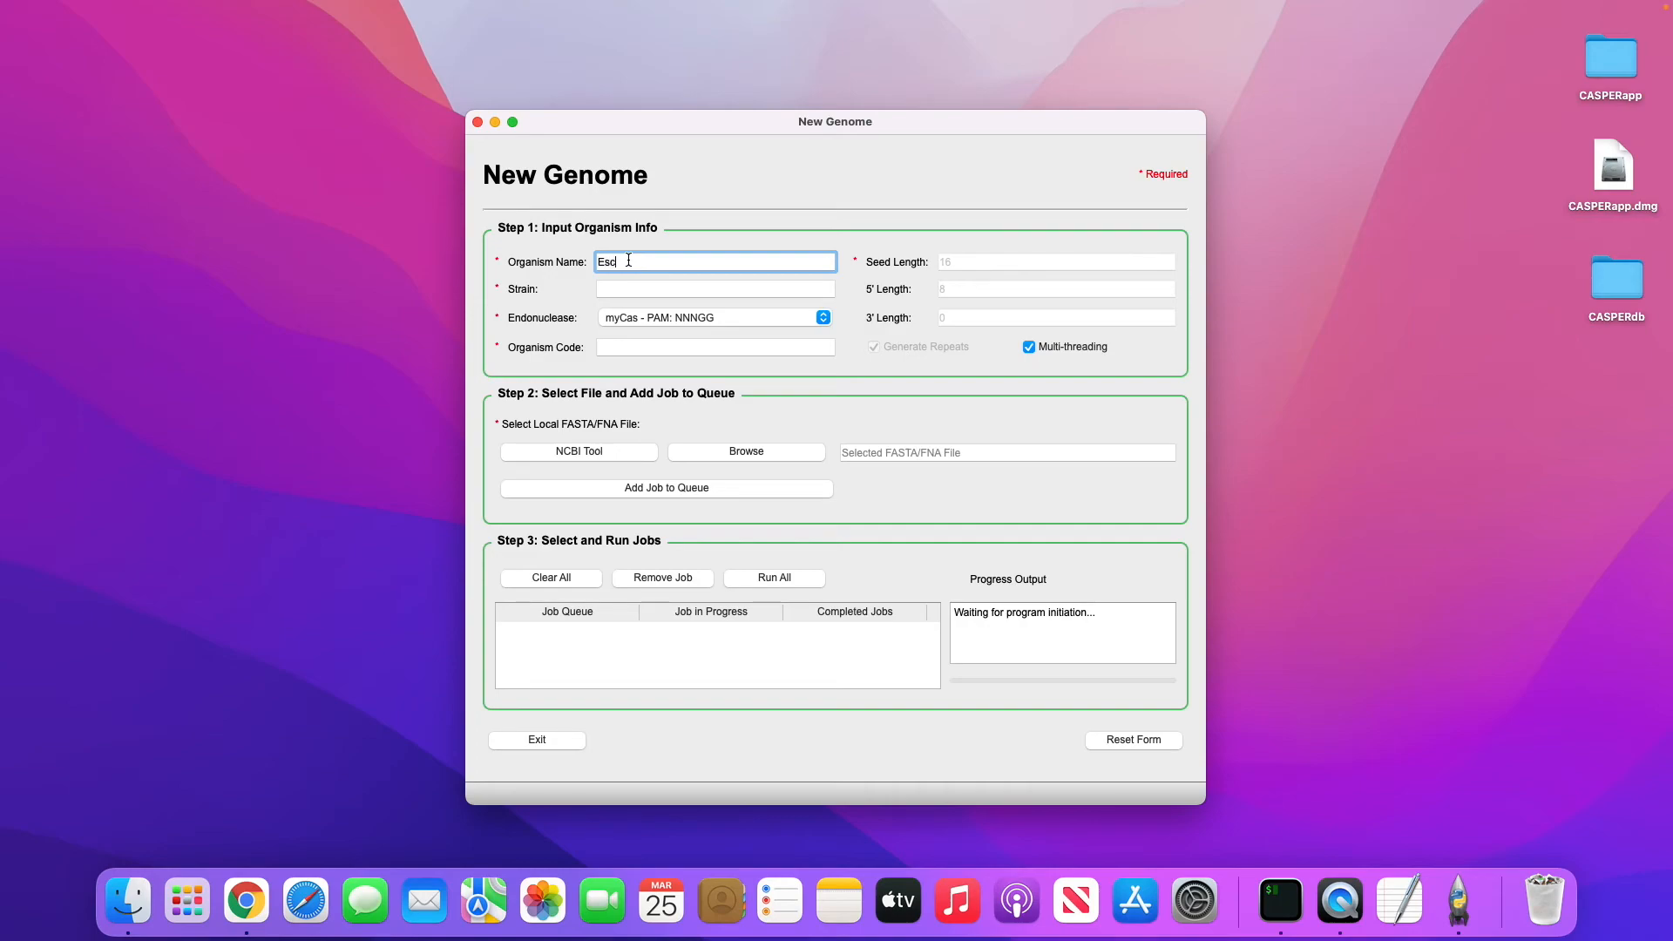
{"action": "type", "text": "herichia coli"}
{"action": "left_click", "coordinate": [629, 286]}
{"action": "type", "text": "K-12"}
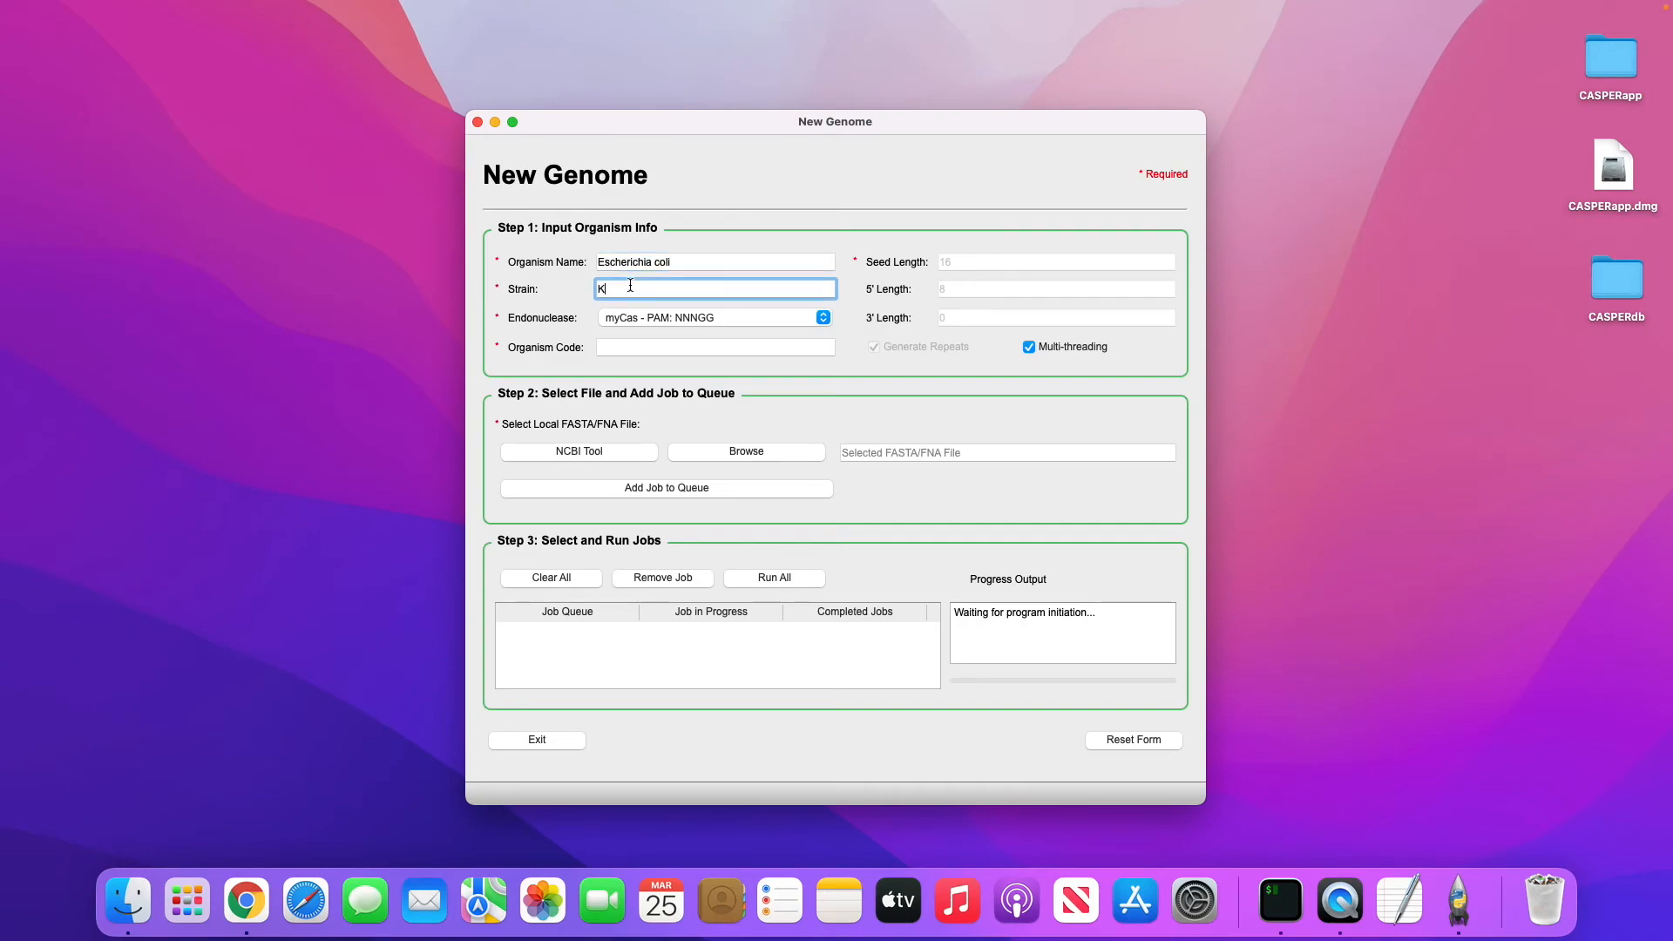
{"action": "left_click", "coordinate": [608, 346]}
{"action": "type", "text": "ecoli_k12"}
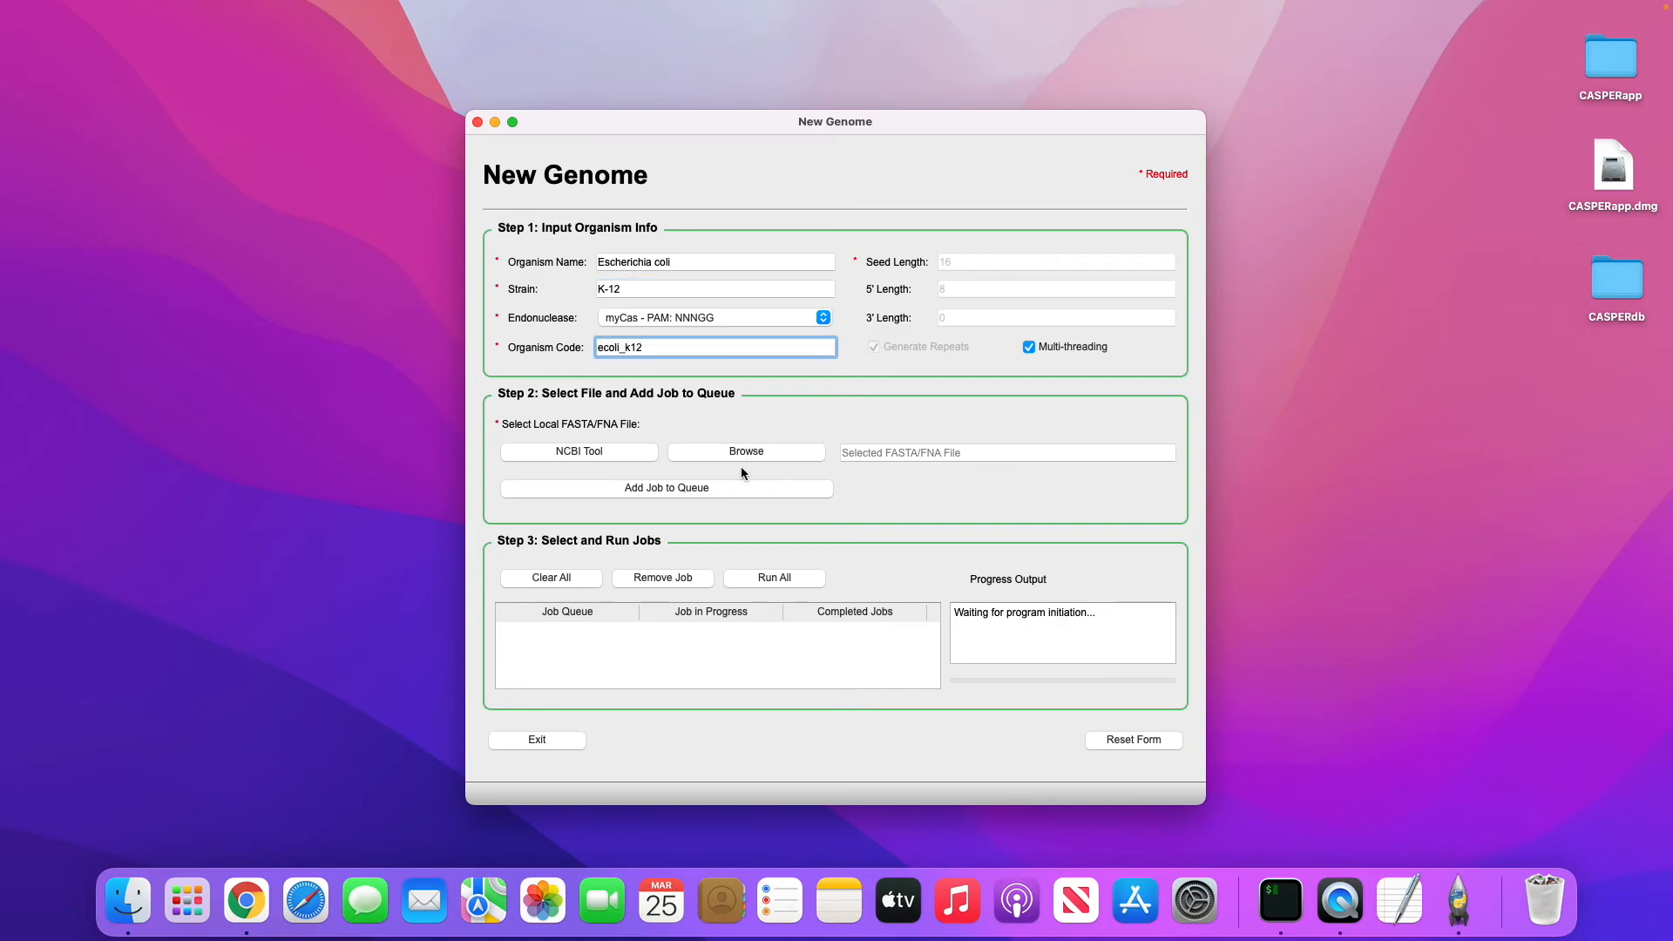
Select eck12.fna from the FNA folder in CASPERdb as the genome file and add the job to the queue
{"action": "left_click", "coordinate": [700, 490]}
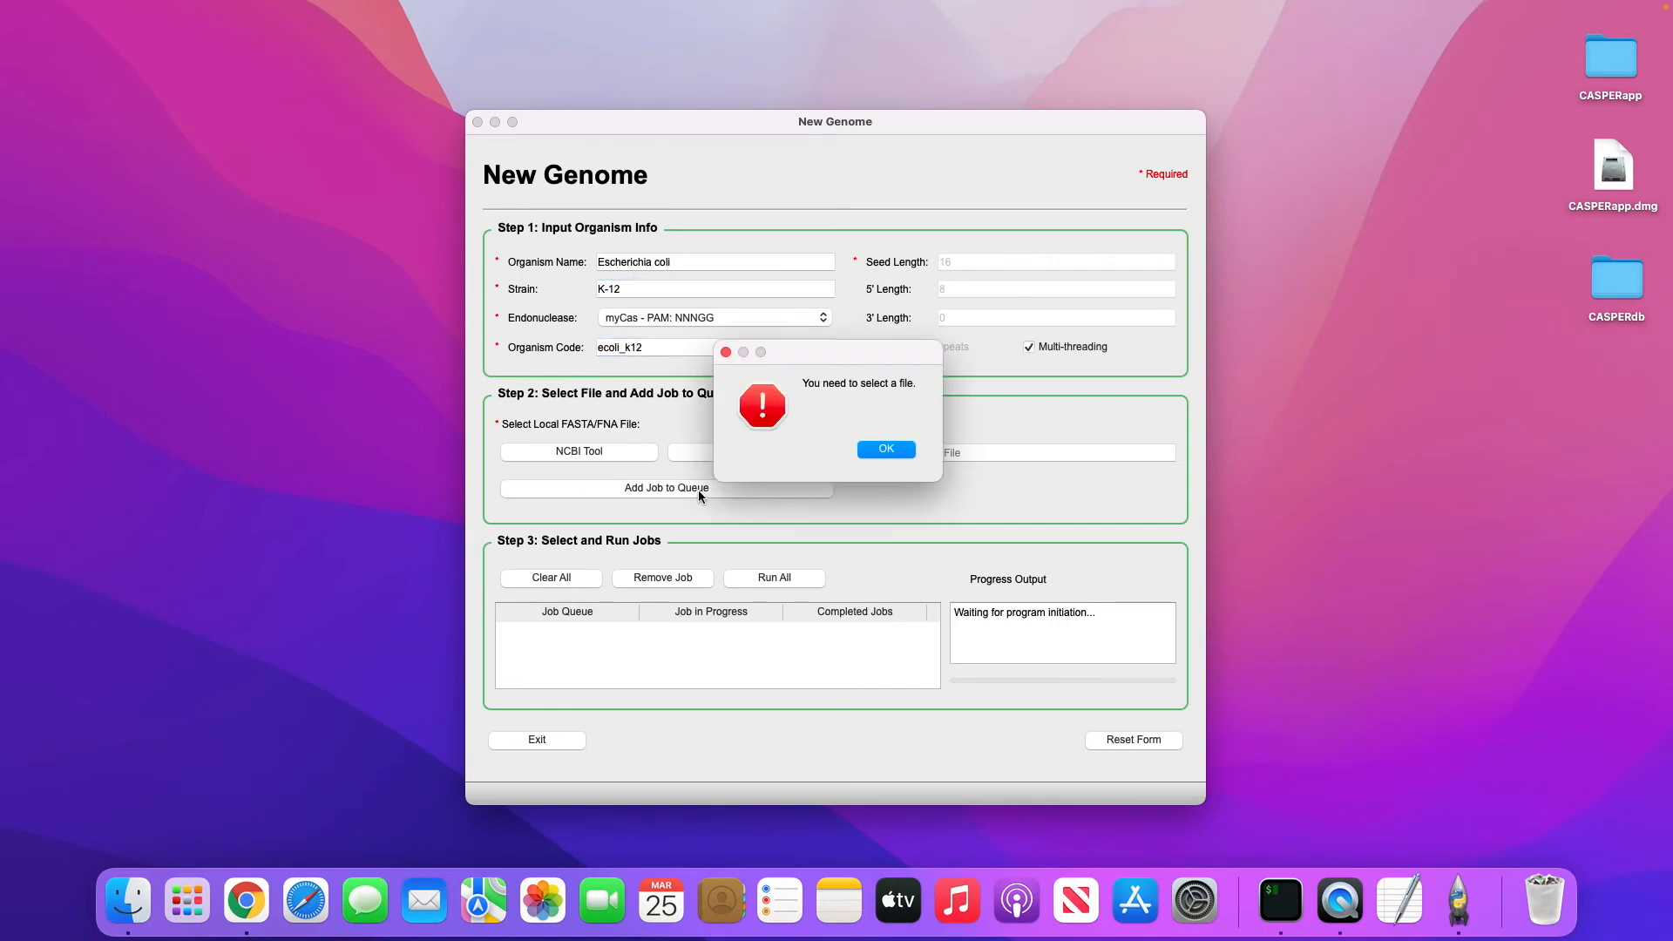
{"action": "left_click", "coordinate": [867, 450]}
{"action": "left_click", "coordinate": [737, 451]}
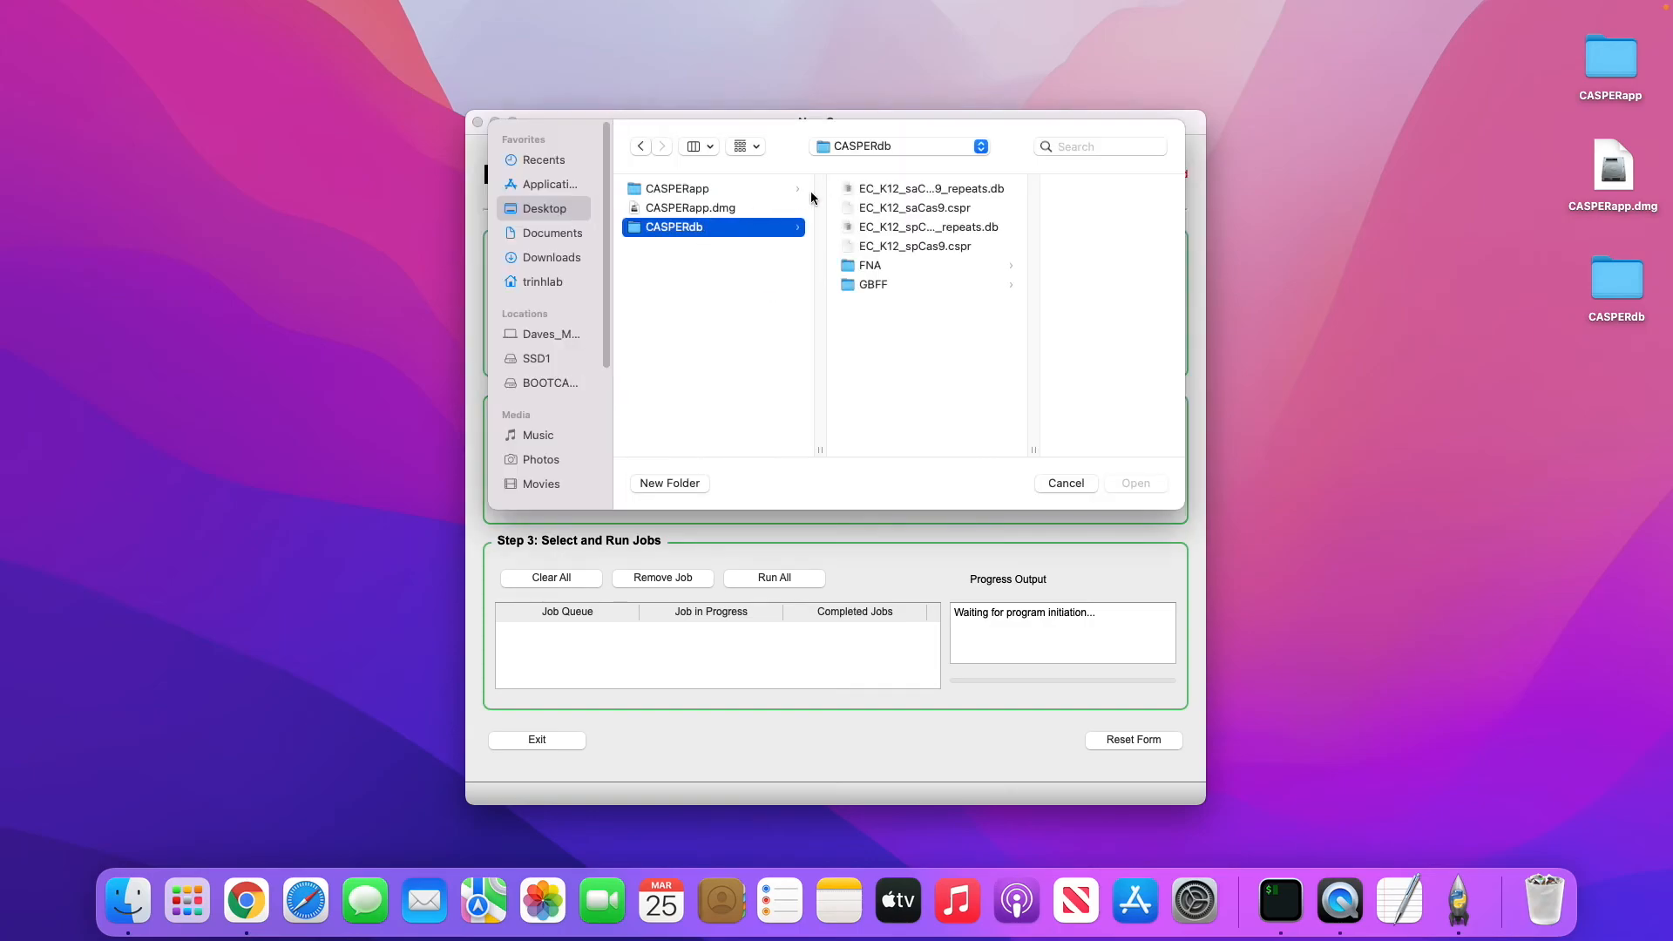
{"action": "left_click", "coordinate": [875, 265]}
{"action": "double_click", "coordinate": [1028, 227]}
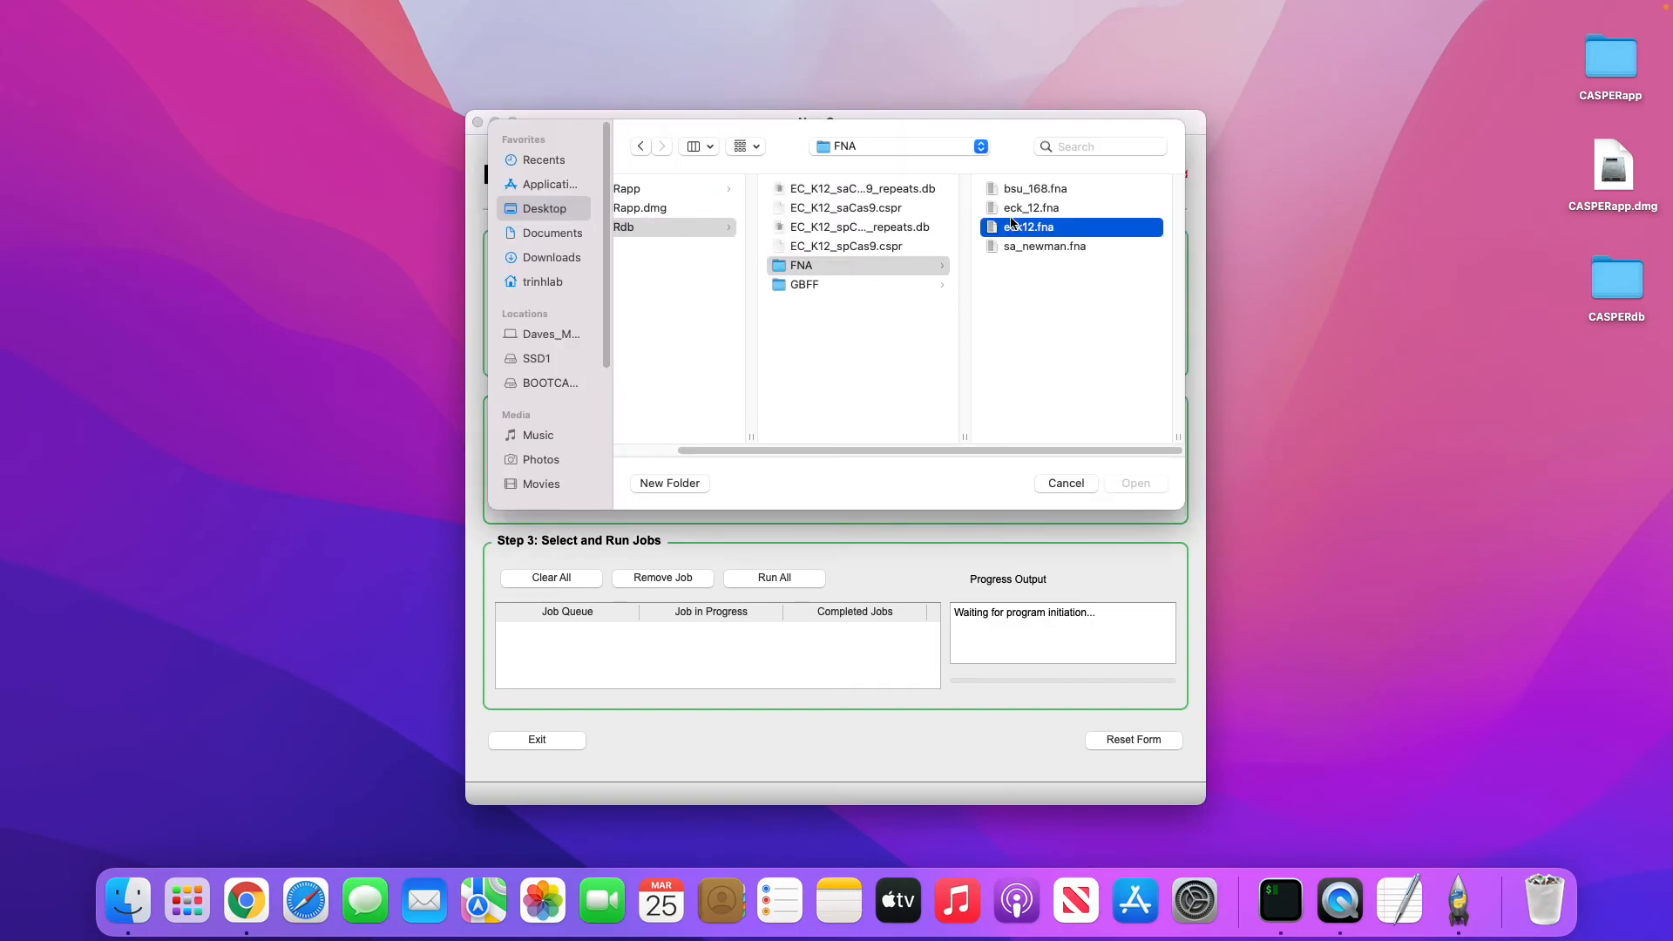
{"action": "left_click", "coordinate": [736, 491]}
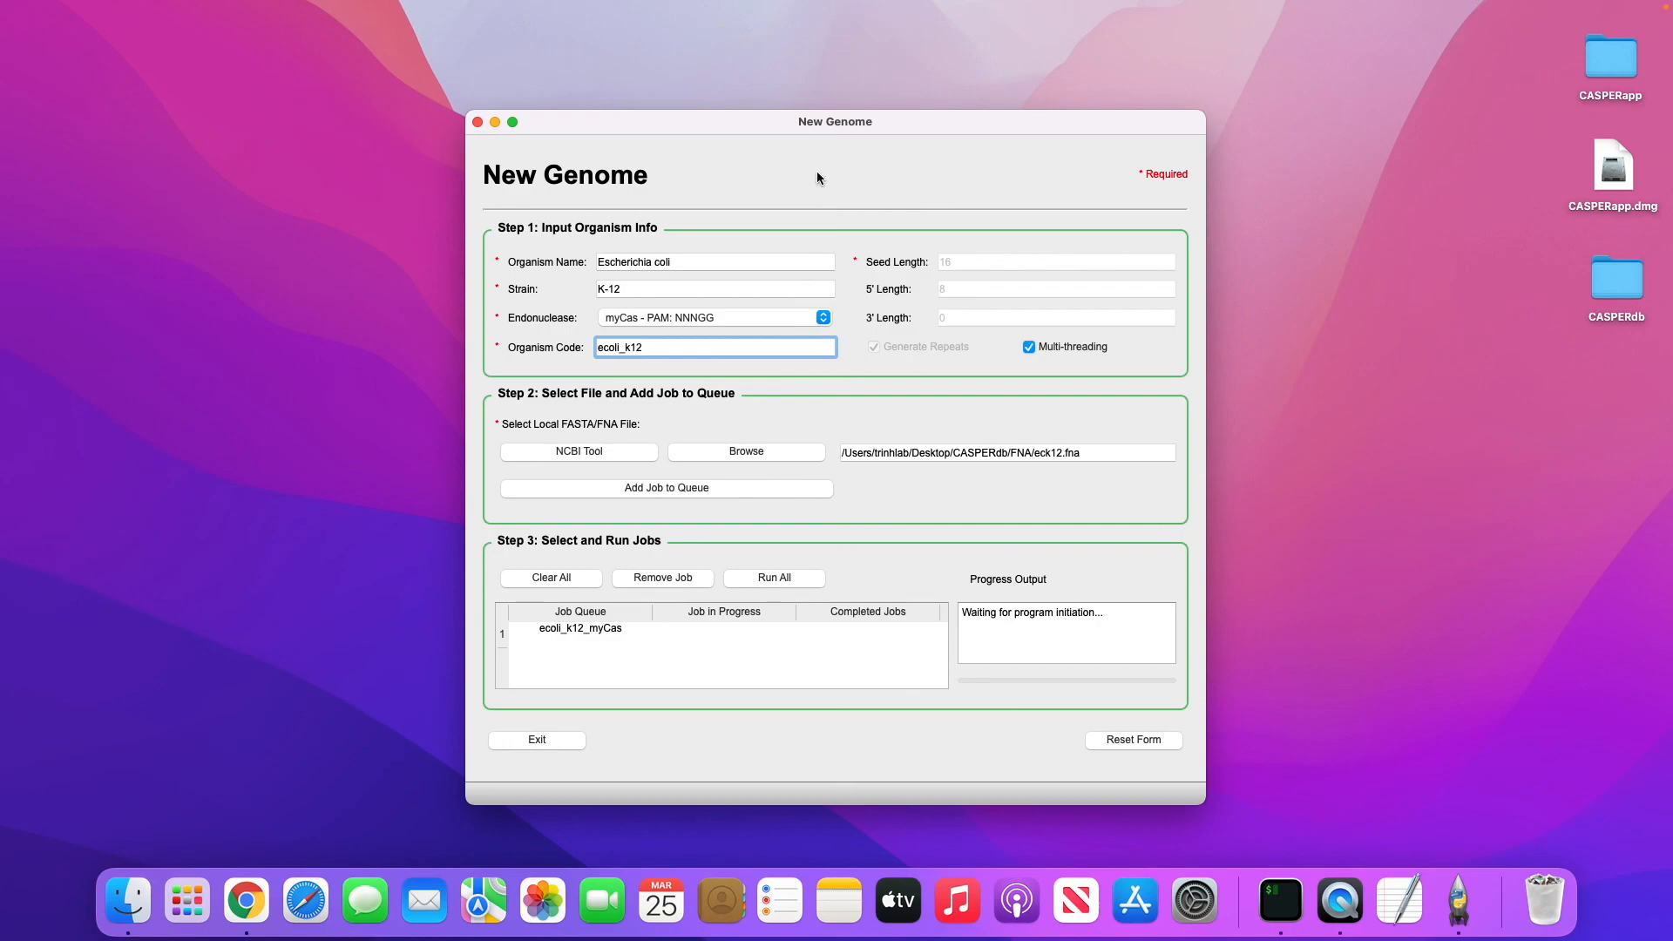
{"action": "mouse_move", "coordinate": [1190, 4]}
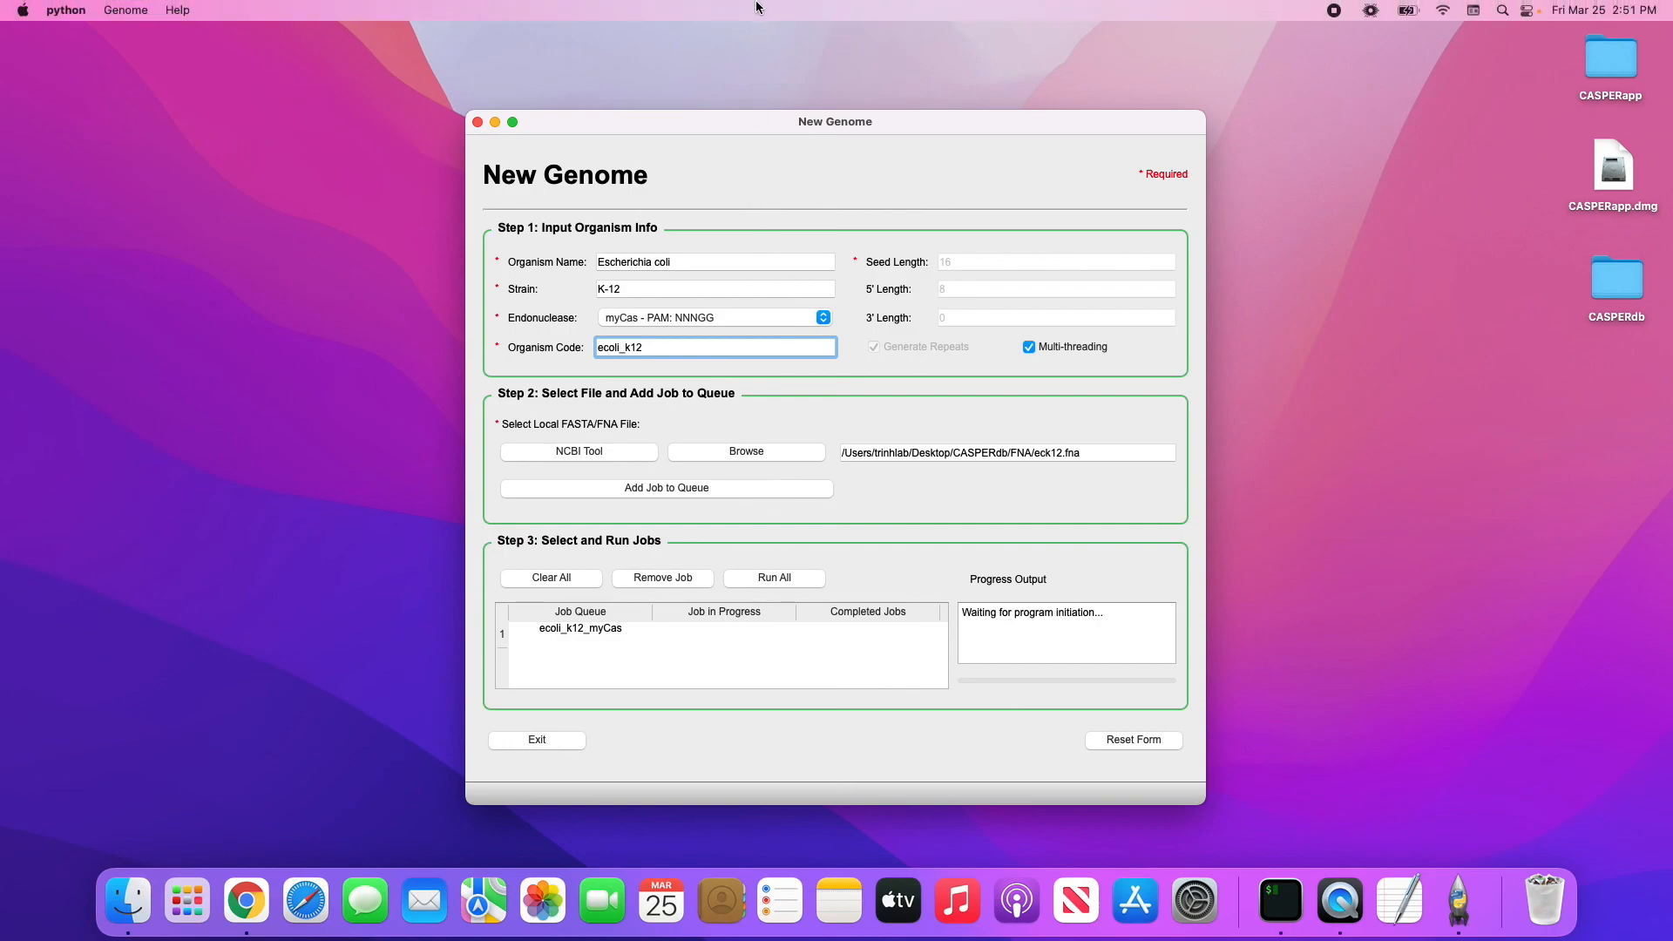